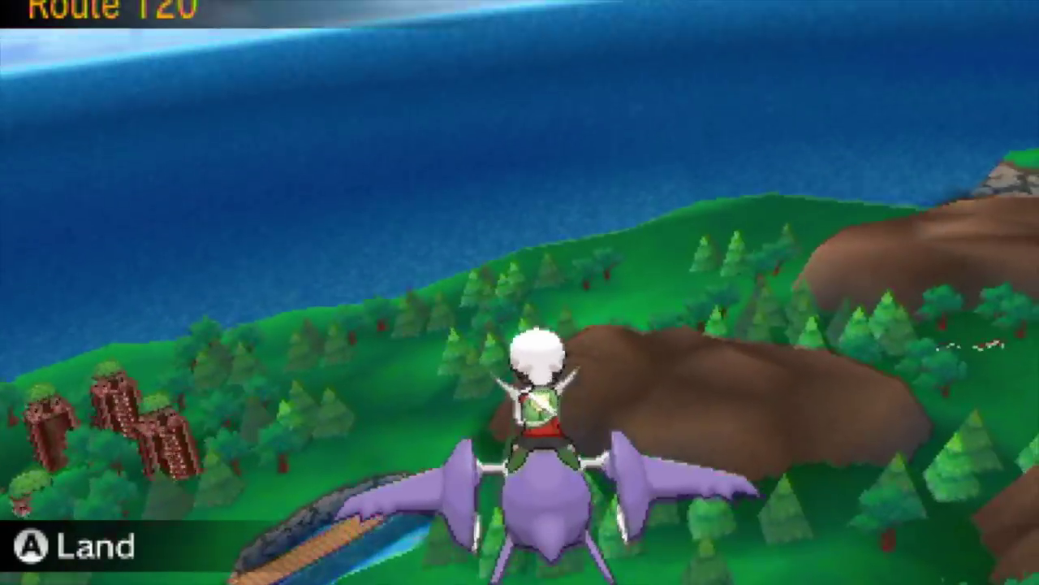
key("a")
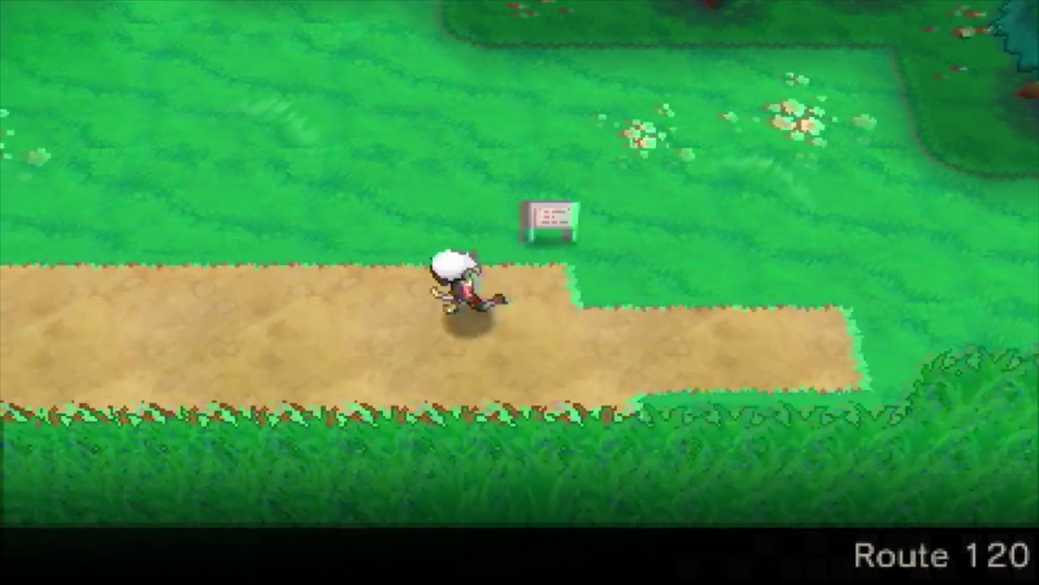
key("Left")
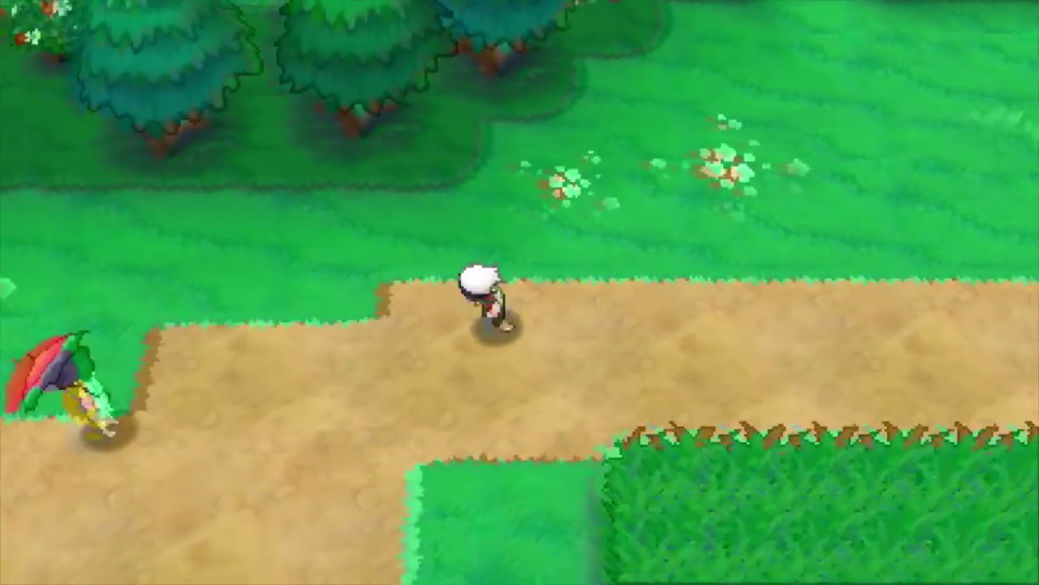
key("Down")
key("Down")
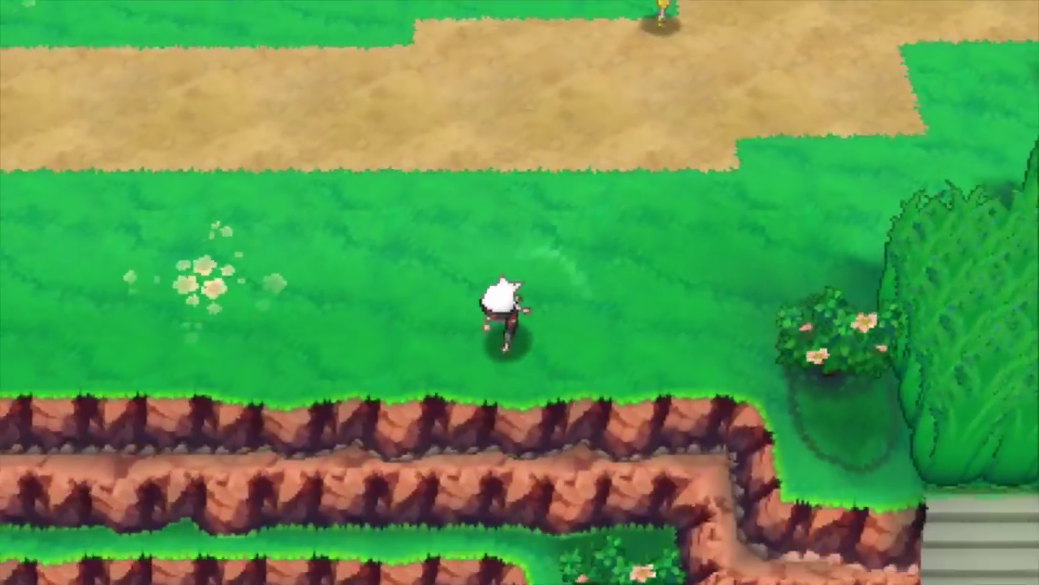
key("Up")
key("Up")
key("Right")
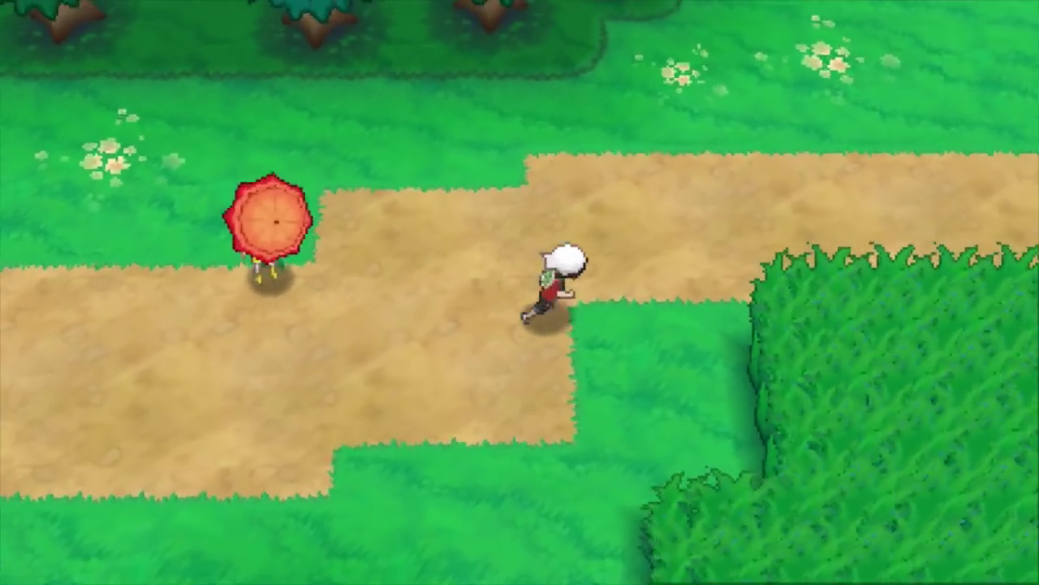
key("Right")
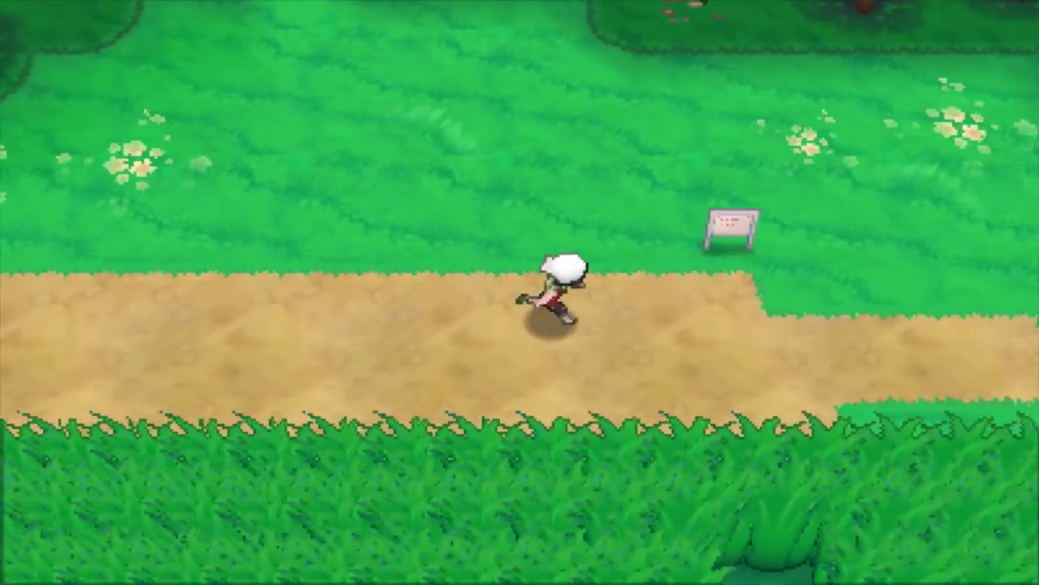
key("Right")
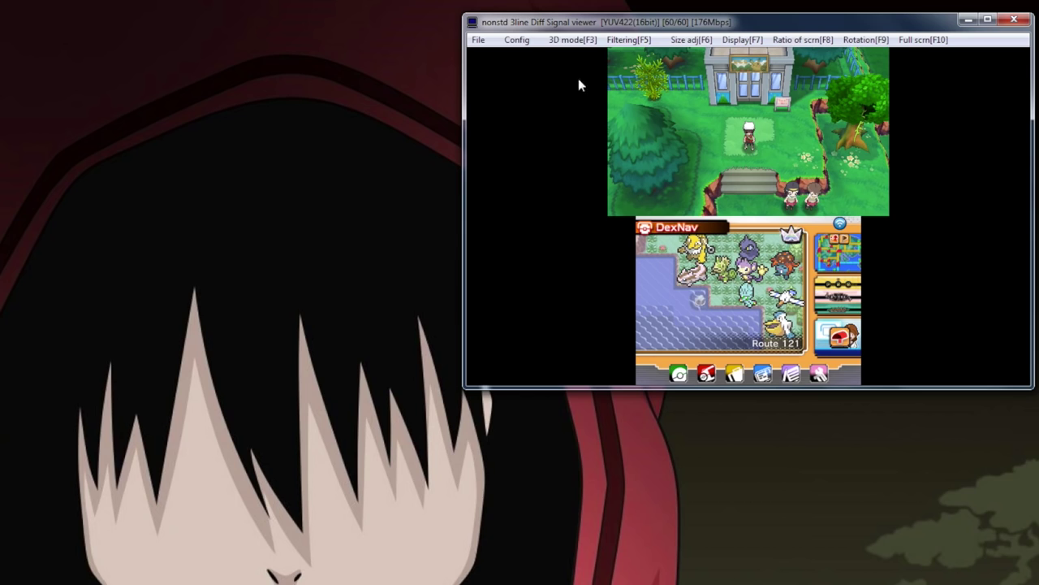
Reposition the signal viewer window, open its Calibration settings, and place the dialog beside the viewer.
left_click_drag(757, 23, 743, 35)
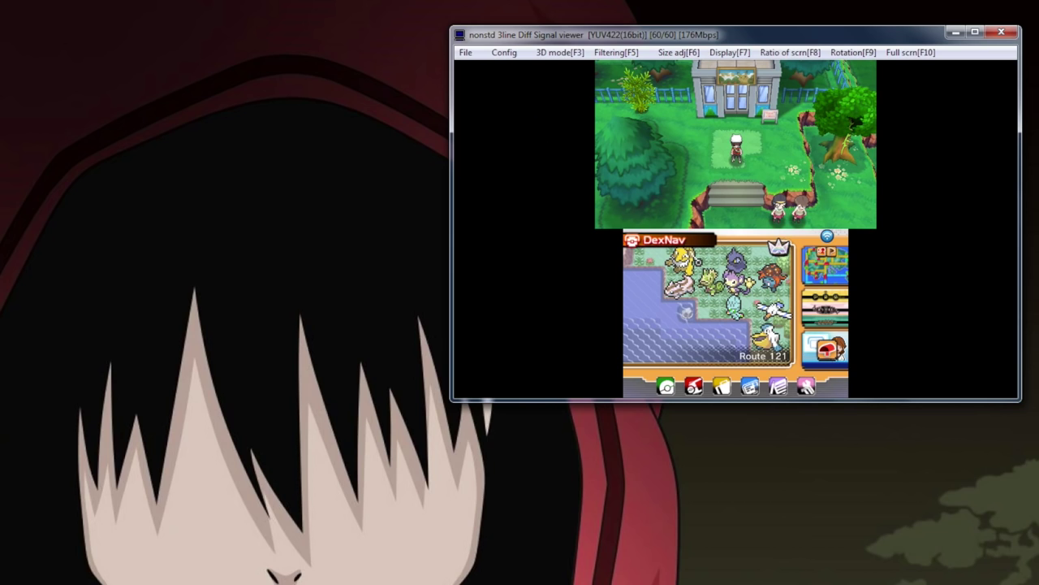
left_click(508, 53)
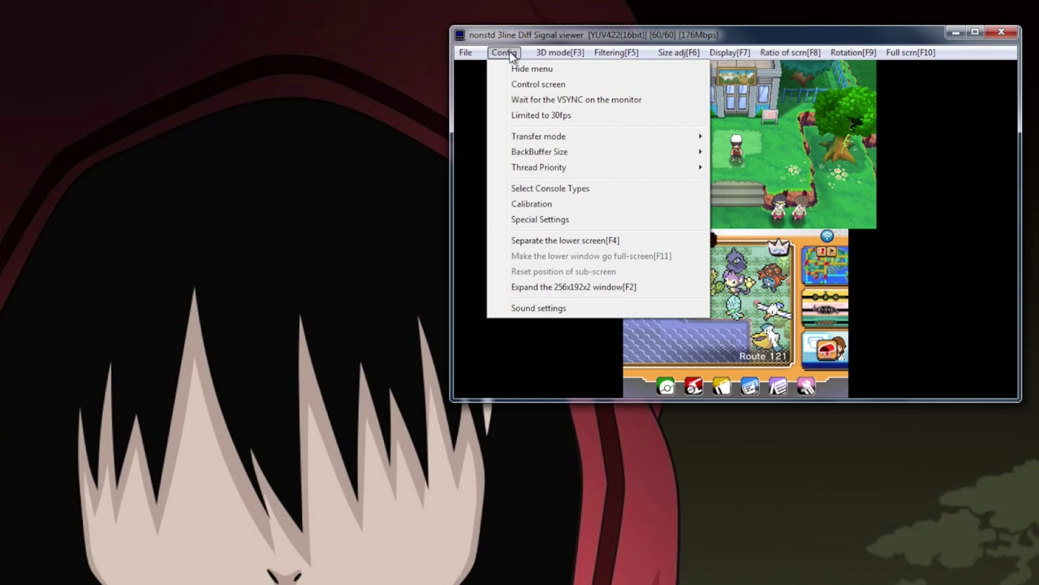
left_click(566, 205)
left_click_drag(588, 71, 317, 59)
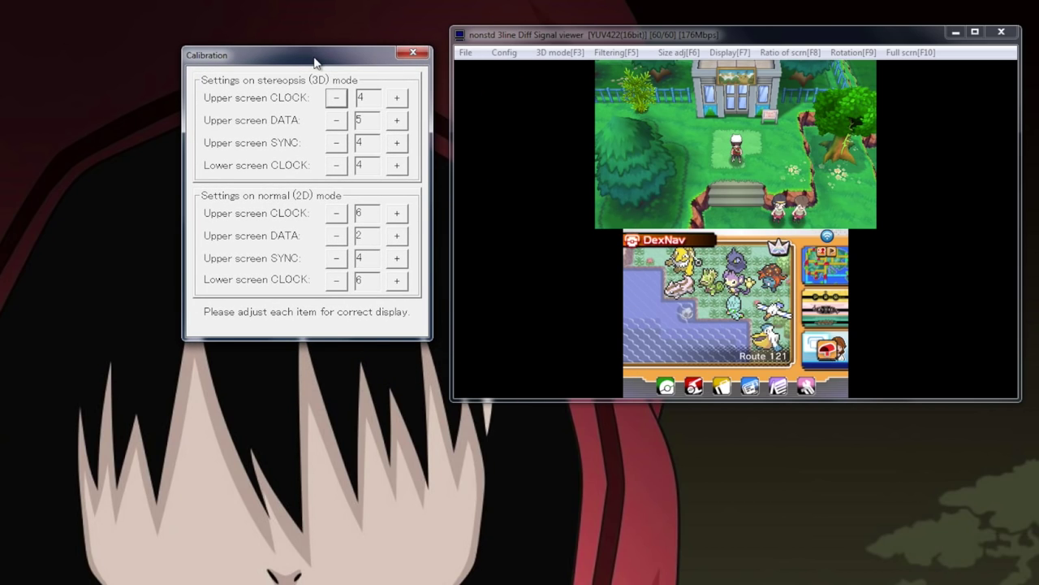
Adjust the stereopsis (3D) mode calibration to upper screen CLOCK 4, DATA 4, SYNC 4 and lower screen CLOCK 7.
left_click(397, 97)
left_click(397, 97)
left_click(336, 98)
left_click(337, 97)
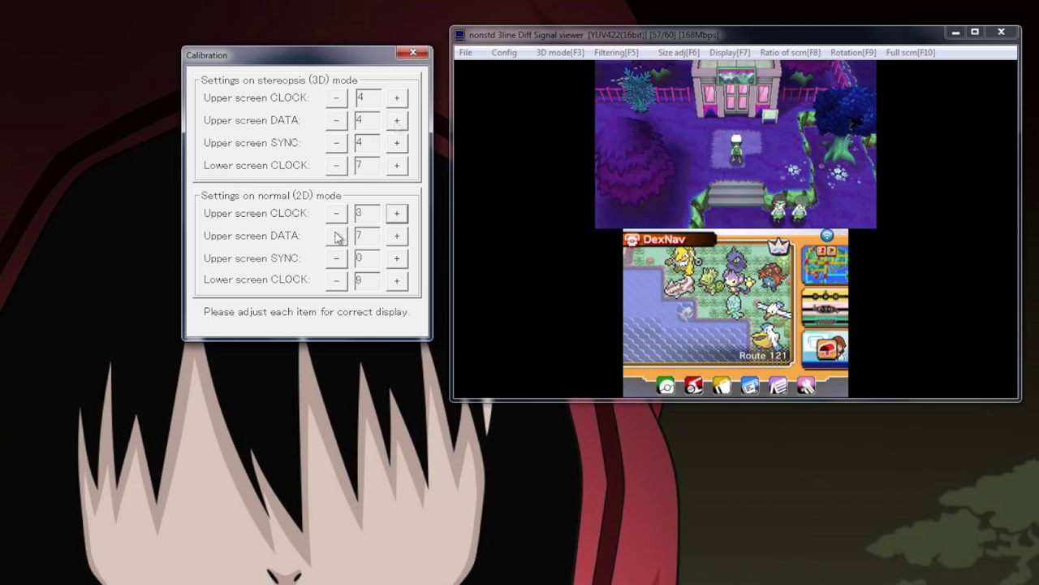
Try lower upper screen CLOCK and DATA values in the normal (2D) mode calibration.
left_click(336, 215)
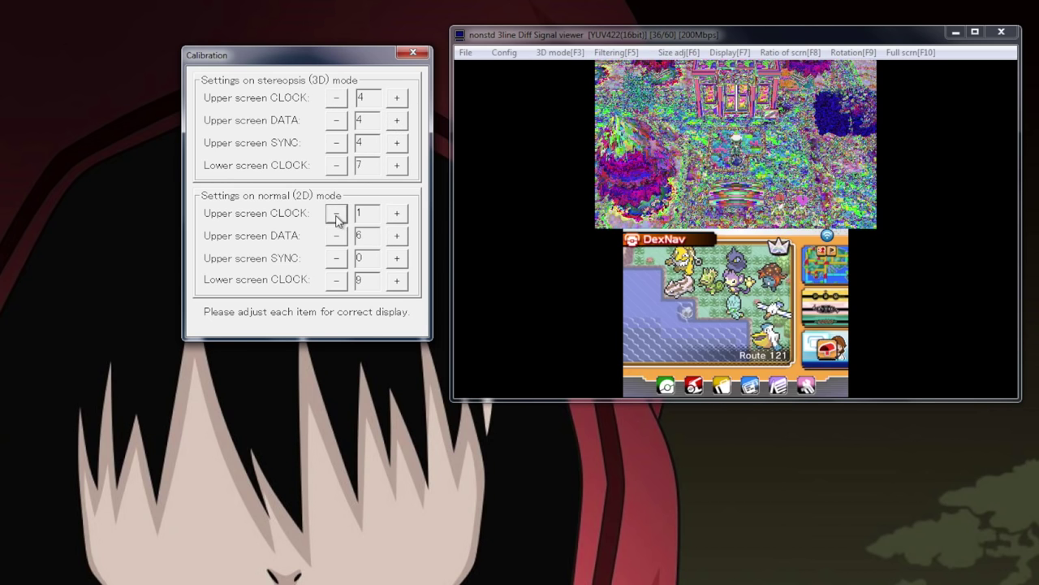
left_click(336, 216)
left_click(342, 235)
left_click(336, 216)
left_click(341, 234)
left_click(341, 234)
Set the normal (2D) mode upper screen calibration to CLOCK 5, DATA 6 and SYNC 4.
left_click(397, 214)
left_click(399, 214)
left_click(398, 235)
left_click(398, 235)
left_click(397, 258)
left_click(398, 218)
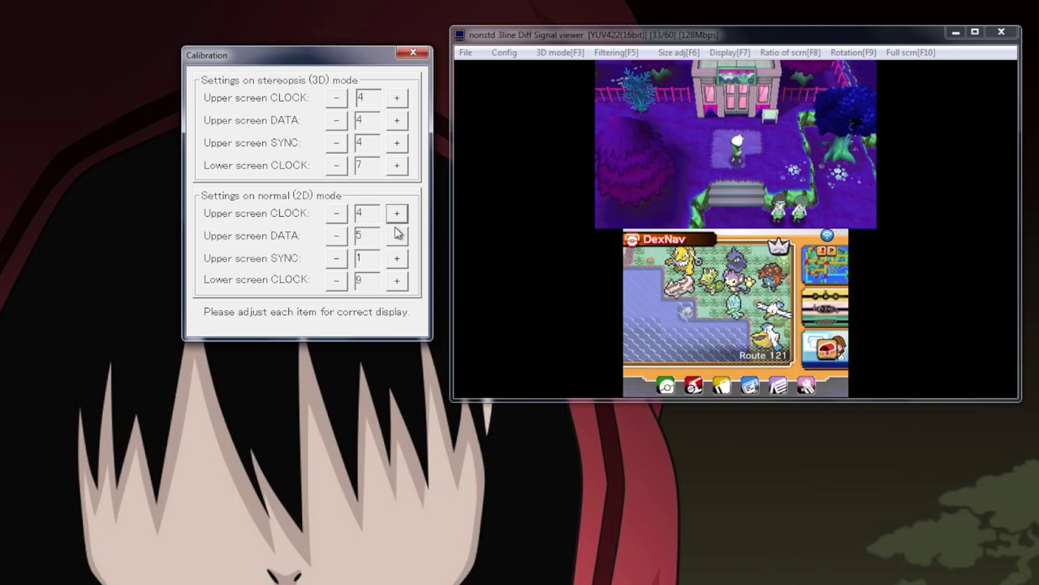
left_click(397, 216)
left_click(397, 258)
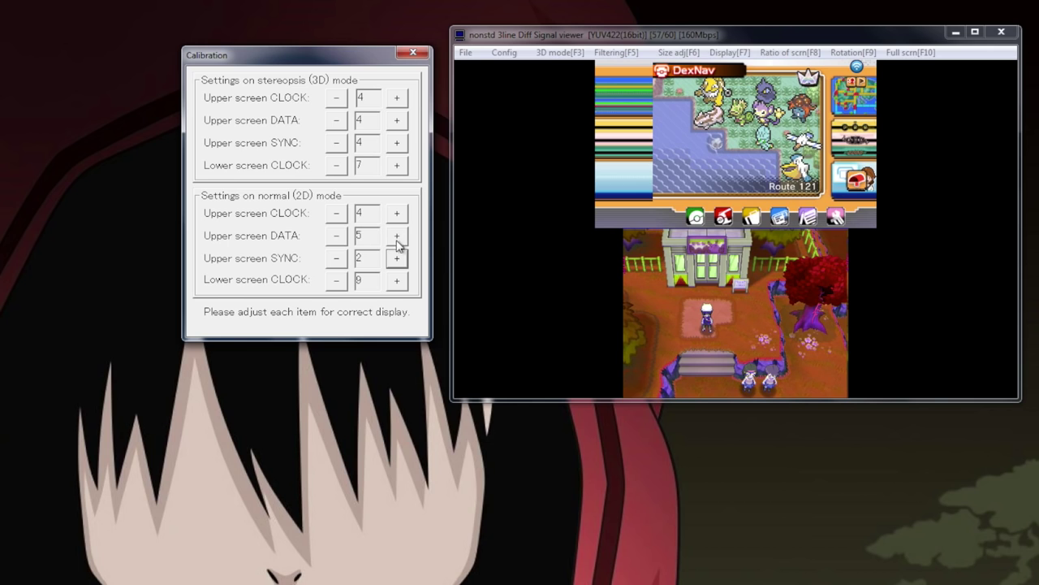
left_click(397, 258)
left_click(397, 258)
left_click(396, 237)
left_click(397, 213)
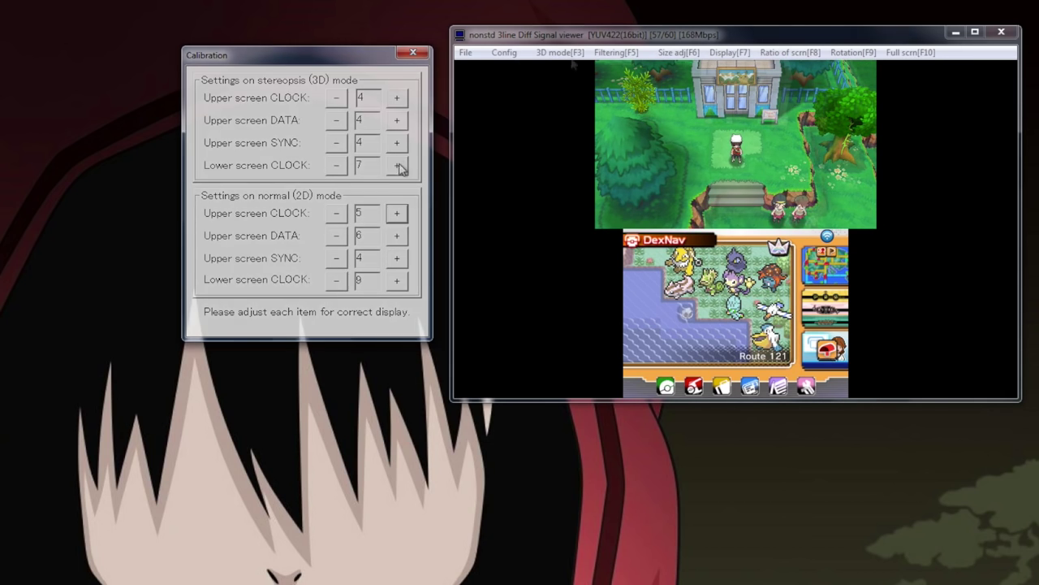
Try the Bilinear and Anisotropic filters on the viewer's picture and return to No filter.
left_click(636, 52)
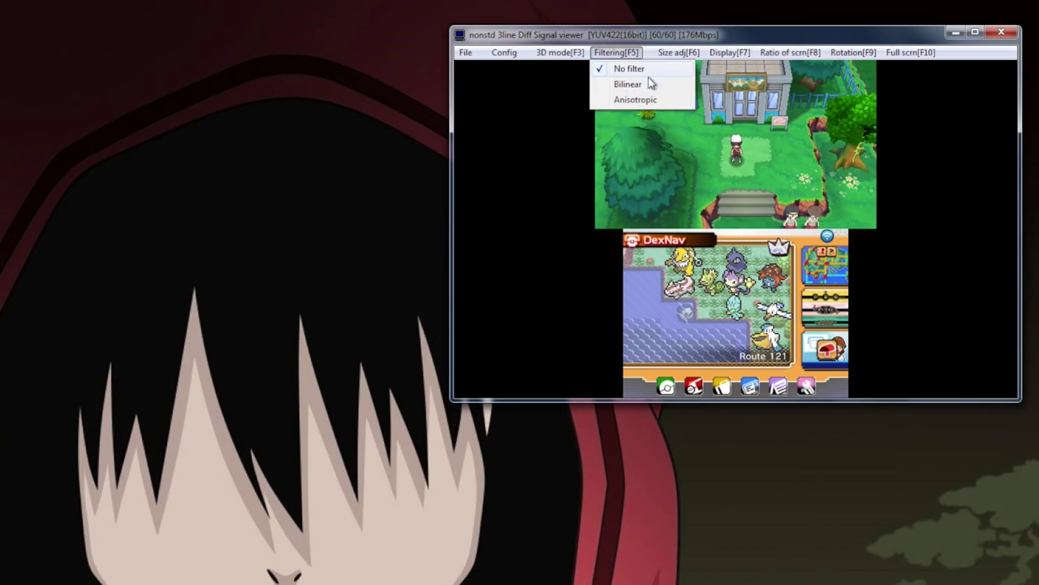
left_click(628, 84)
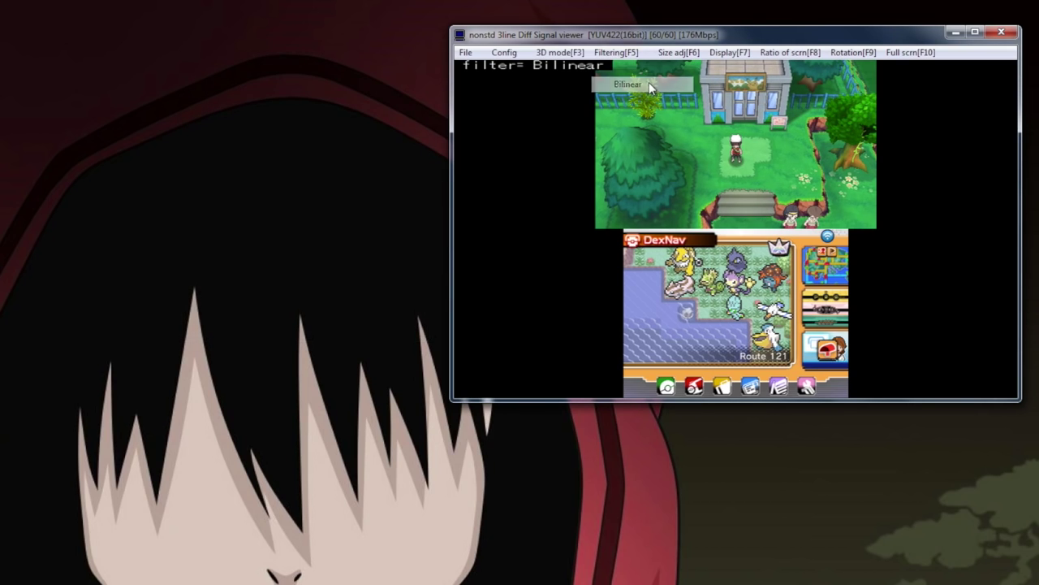
left_click(617, 52)
left_click(635, 99)
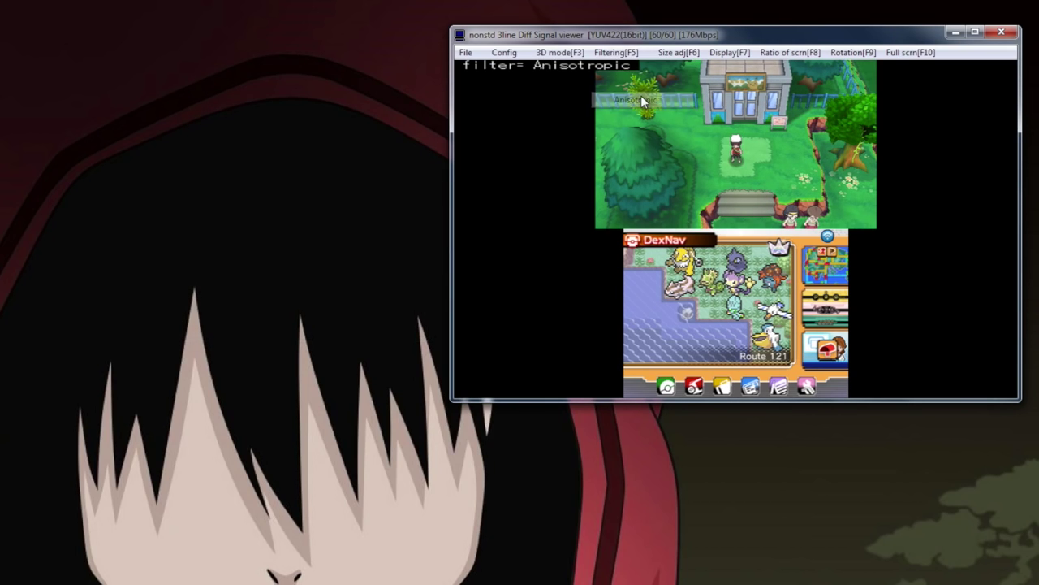
left_click(630, 54)
left_click(634, 70)
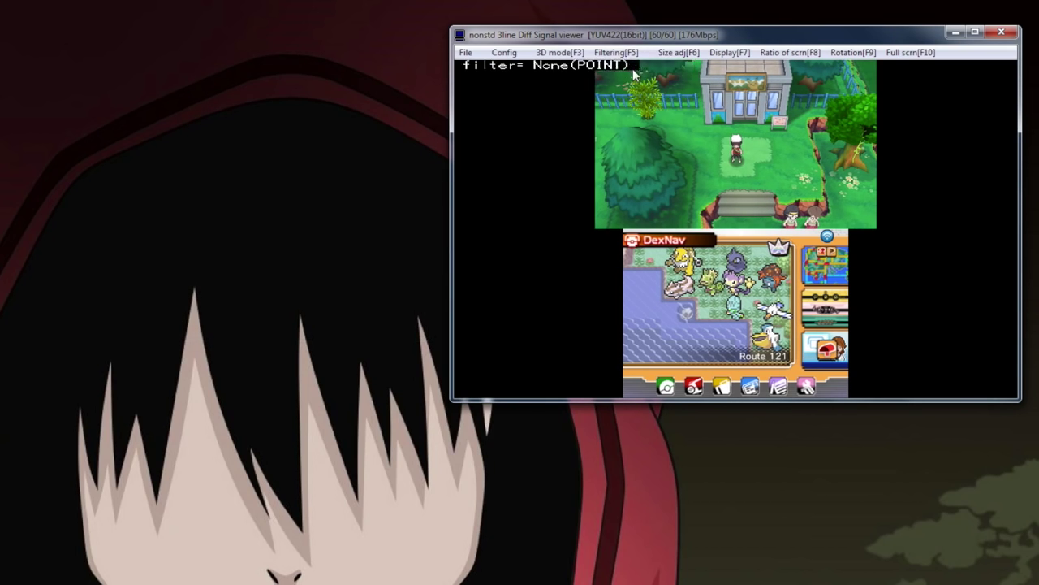
Separate the lower game screen into its own viewer window.
left_click(510, 53)
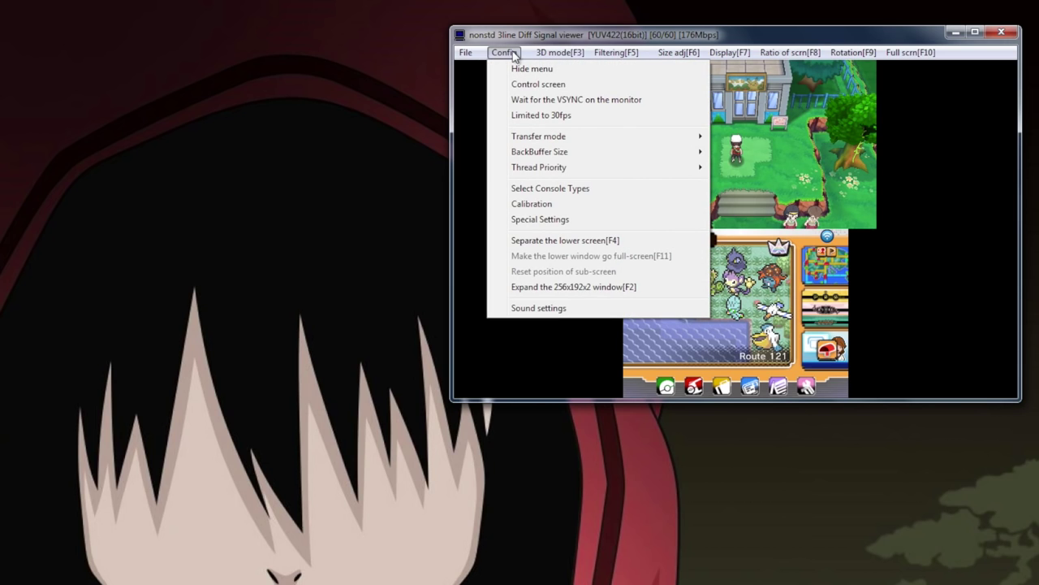
mouse_move(680, 54)
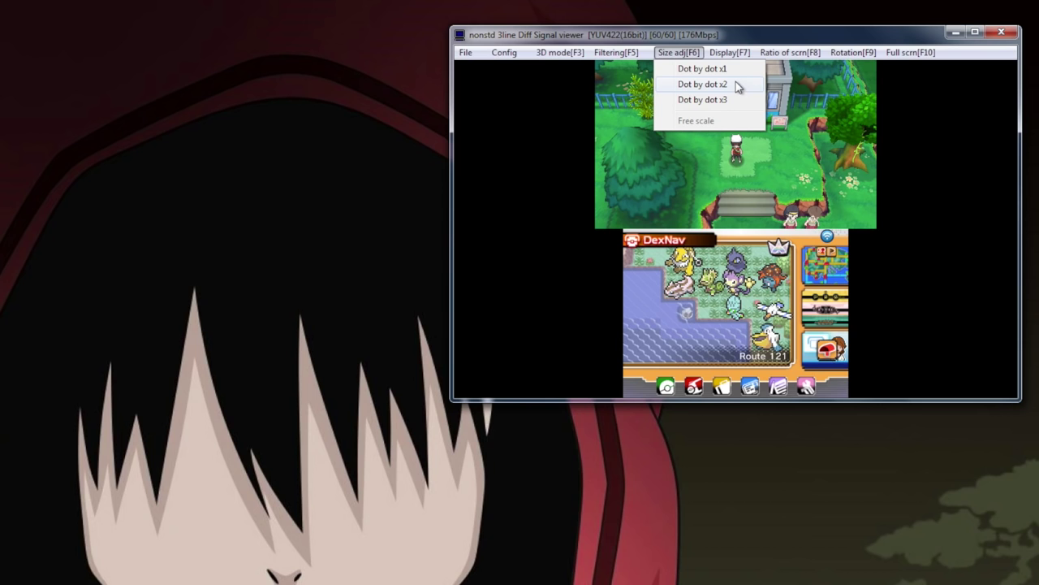
left_click(514, 147)
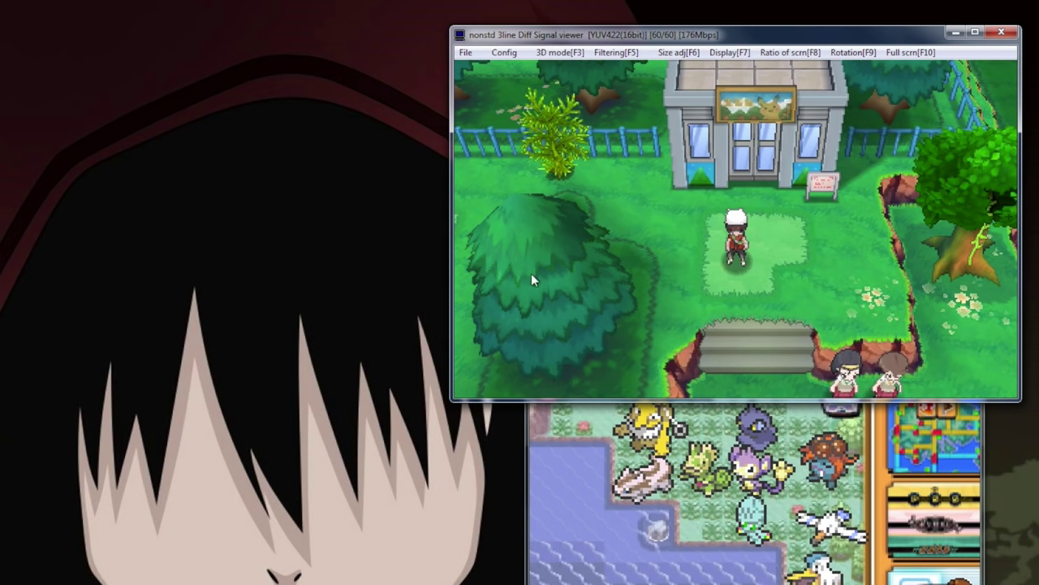
left_click(719, 413)
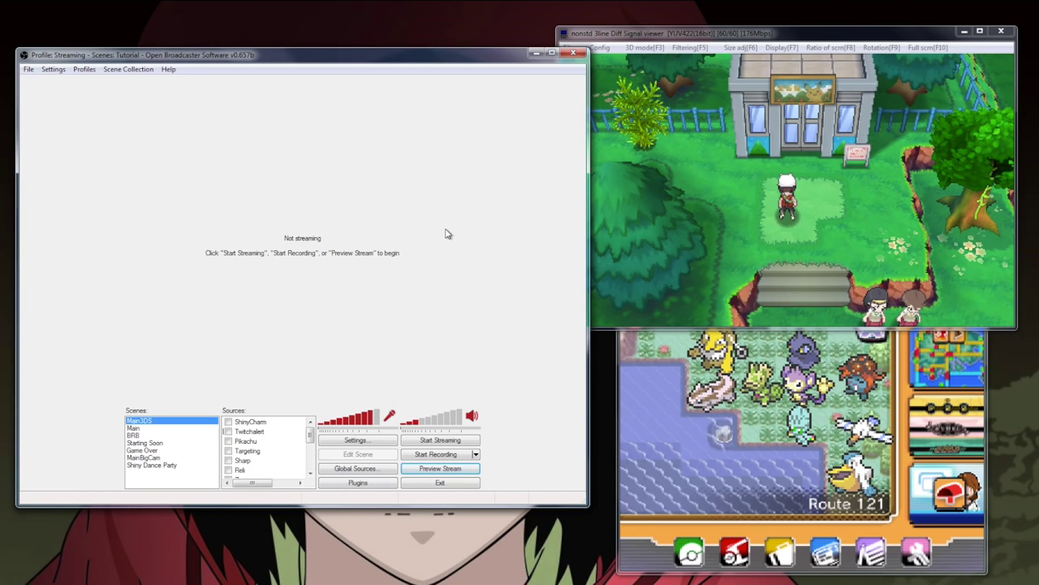
In Open Broadcaster Software, start the stream preview and add an image source named Background to the Main3DS scene.
left_click(457, 473)
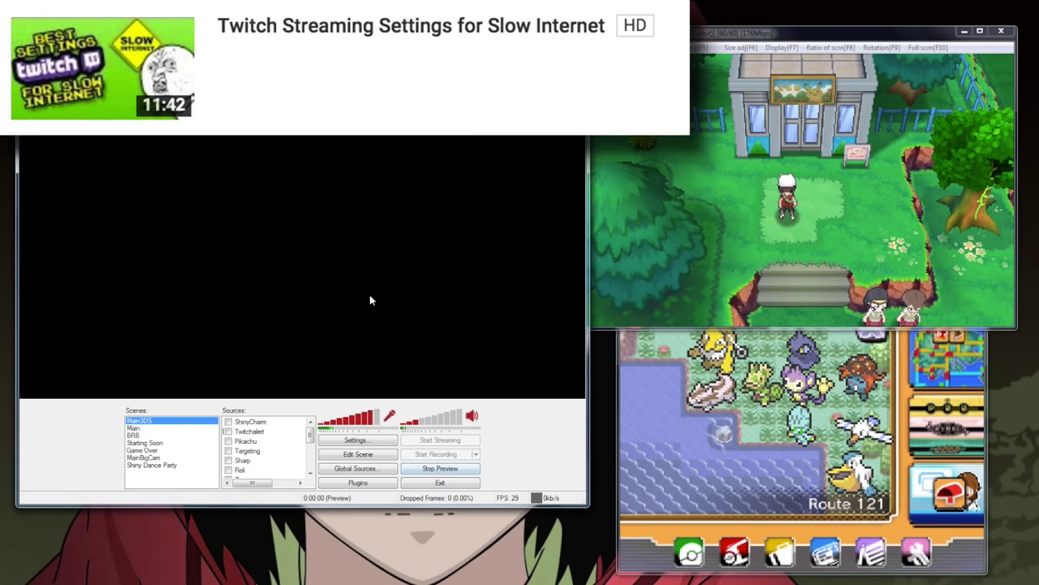
left_click_drag(311, 428, 313, 479)
right_click(280, 471)
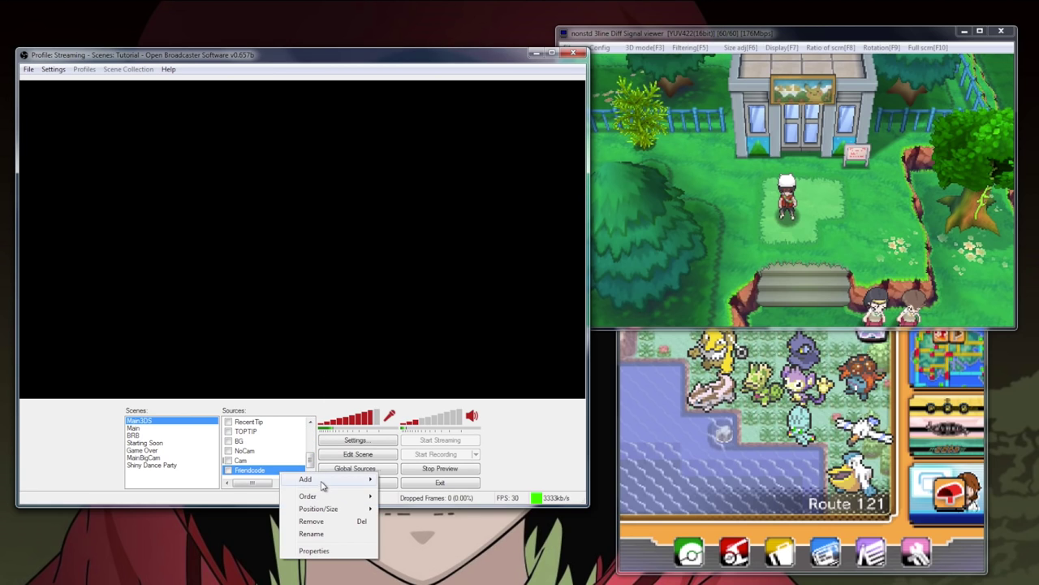
mouse_move(357, 479)
left_click(402, 505)
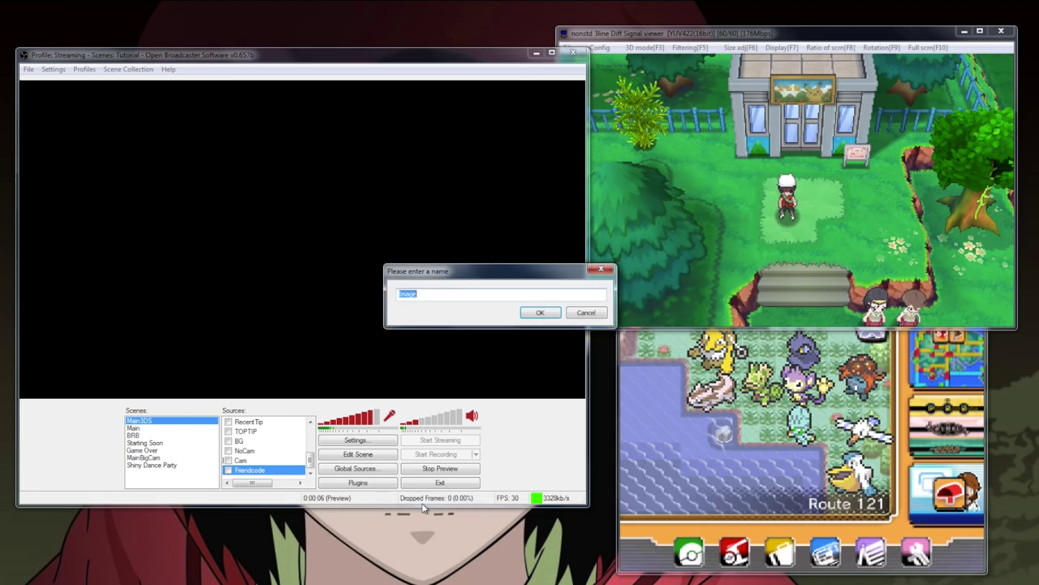
type("Background")
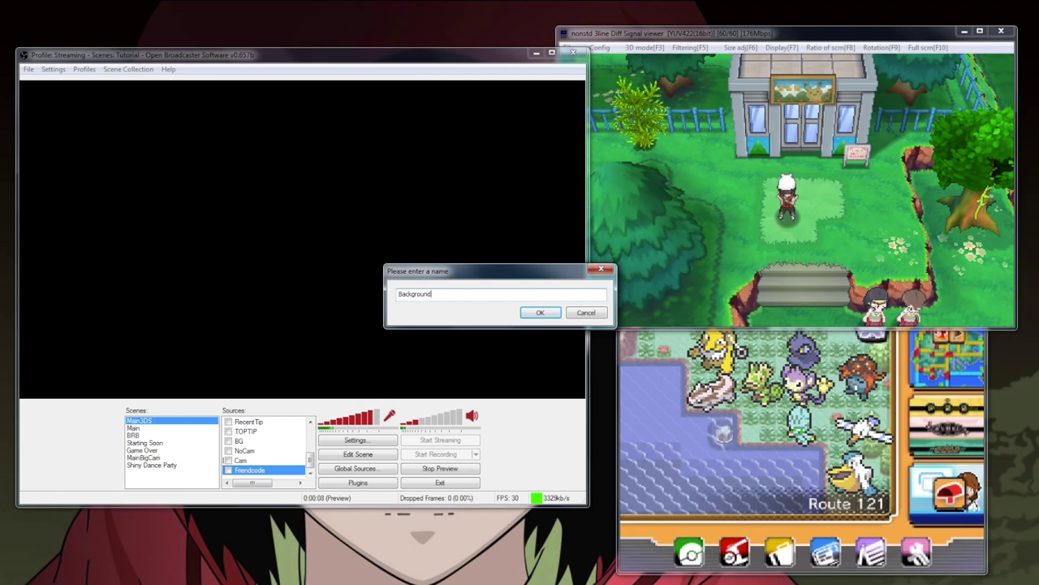
key("Return")
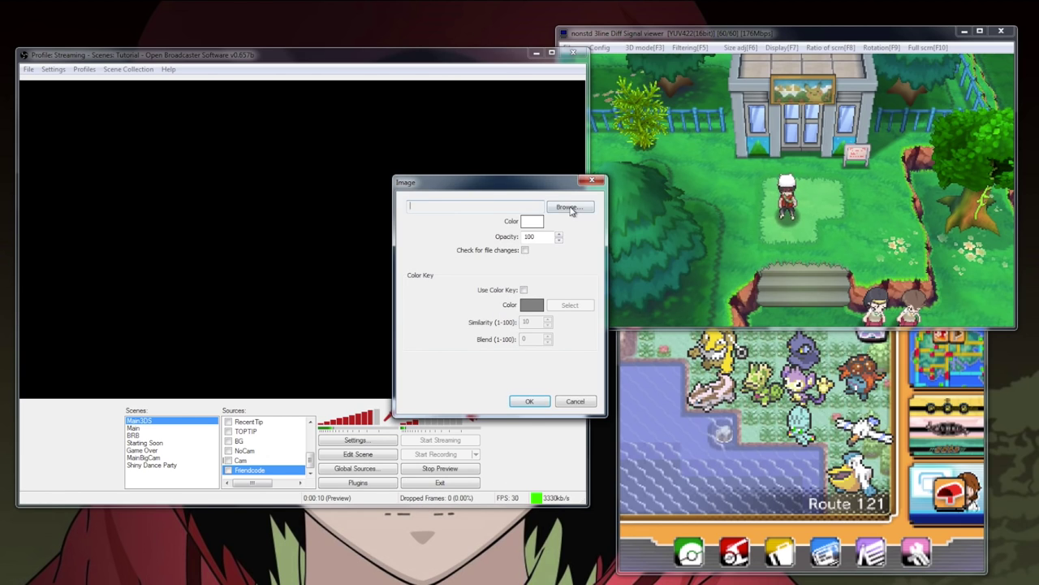
Load the 3DS Pokémon layout image from the desktop's Templates folder into the Background source.
left_click(571, 208)
double_click(459, 189)
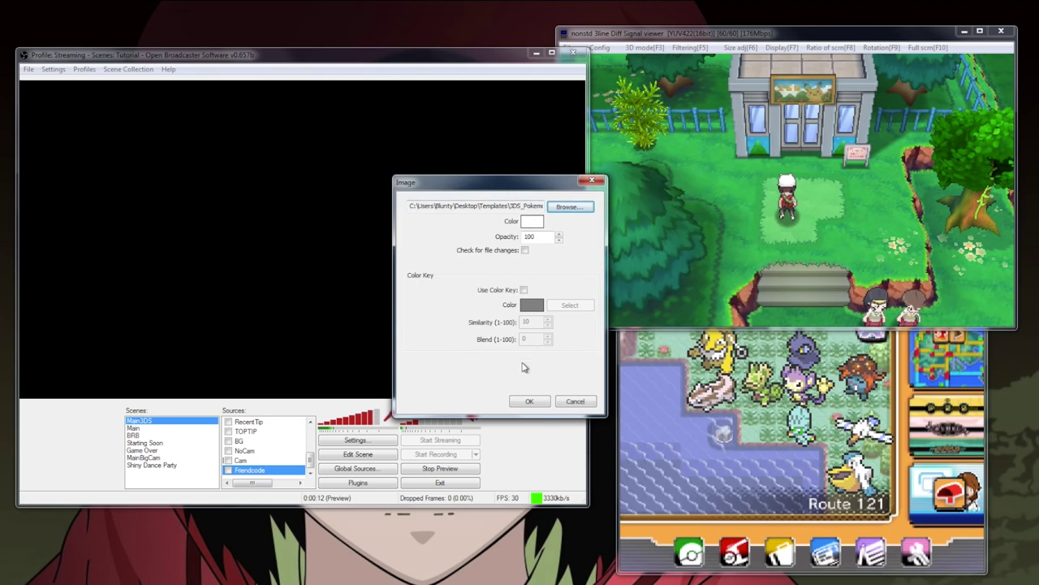
left_click(530, 401)
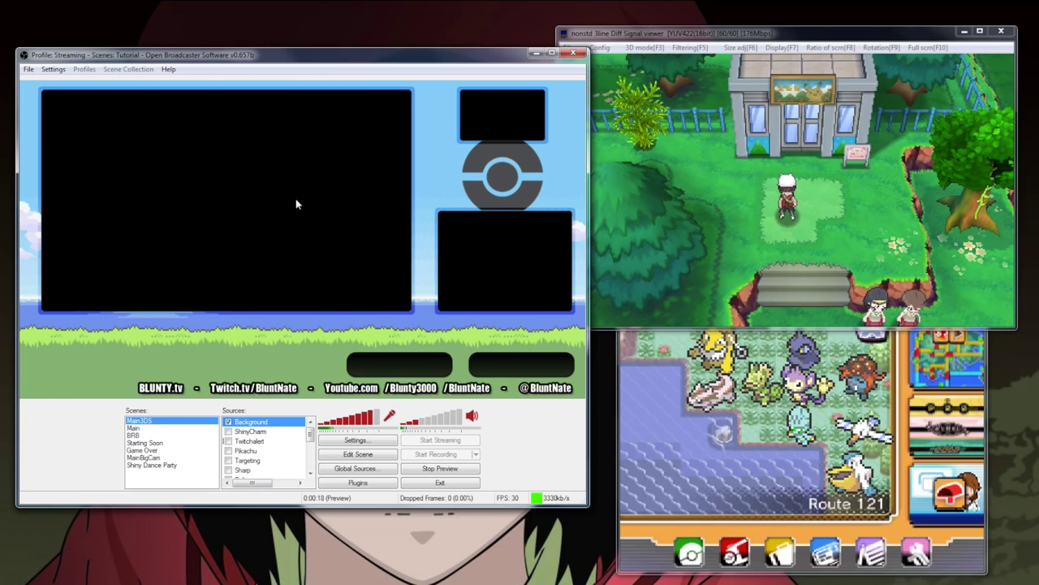
Add a window capture source named Main Screen to the scene.
right_click(284, 423)
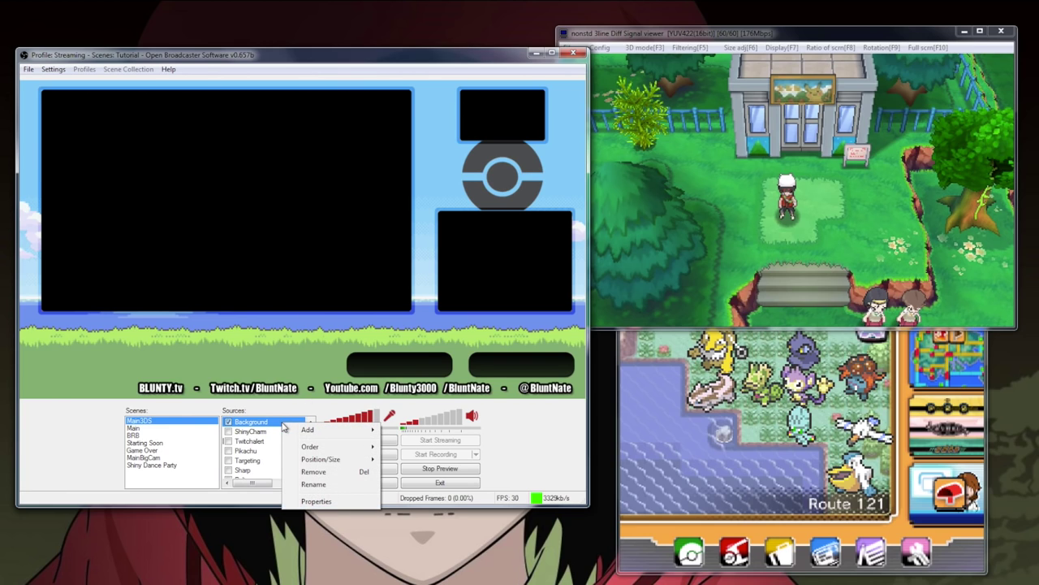
mouse_move(300, 428)
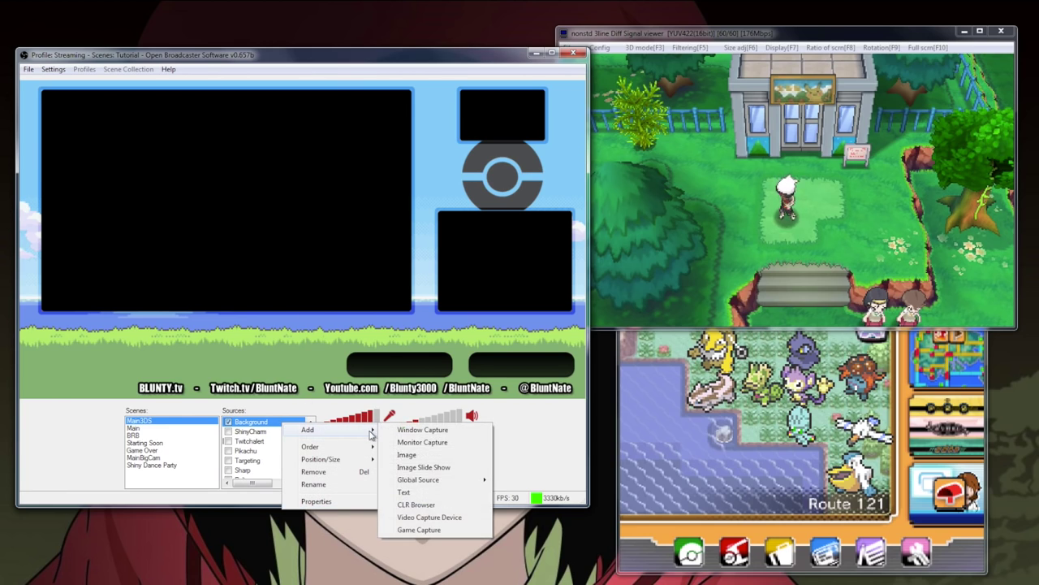
left_click(457, 430)
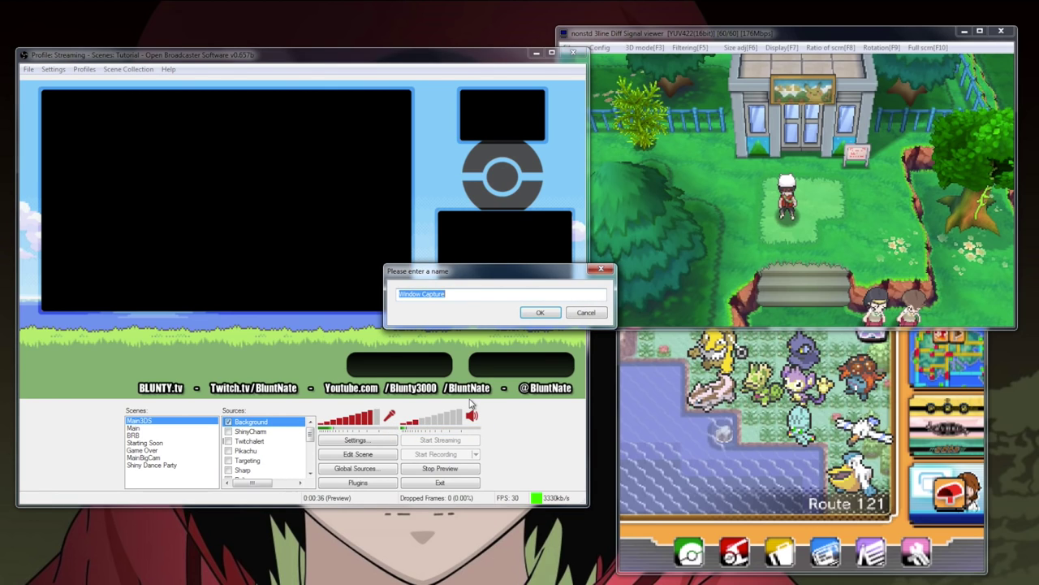
type("Main Screen")
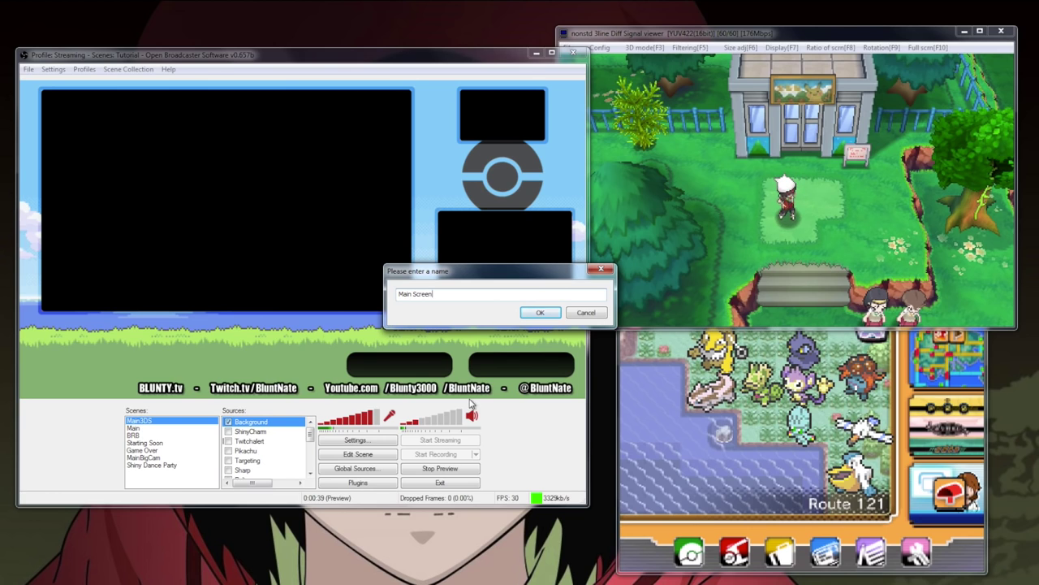
key("Return")
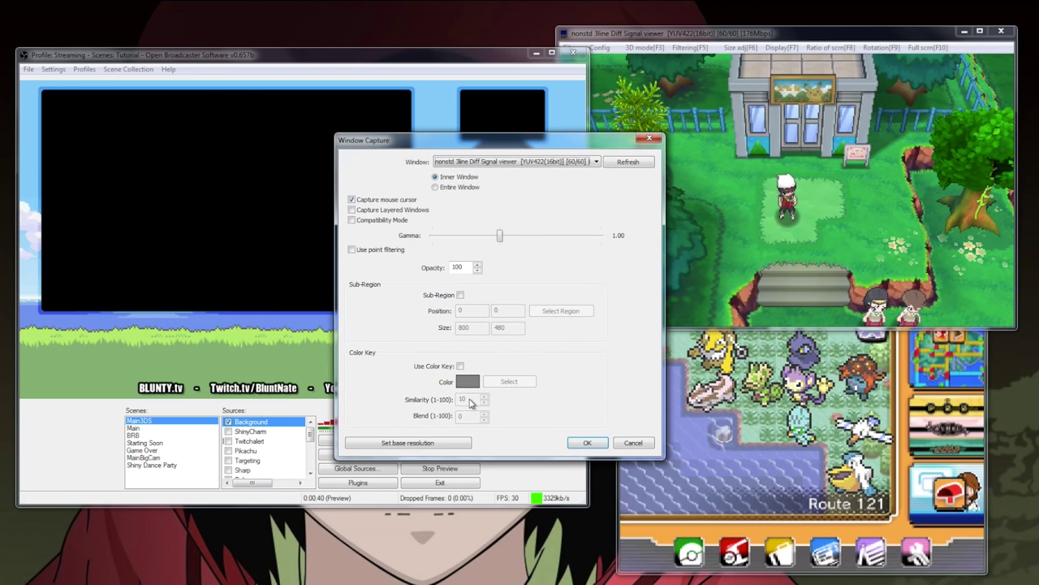
Capture the nonstd 3line Diff Signal viewer's inner window for Main Screen, with mouse cursor capture off and Compatibility Mode on.
left_click(596, 161)
left_click(591, 169)
left_click(391, 202)
left_click(394, 221)
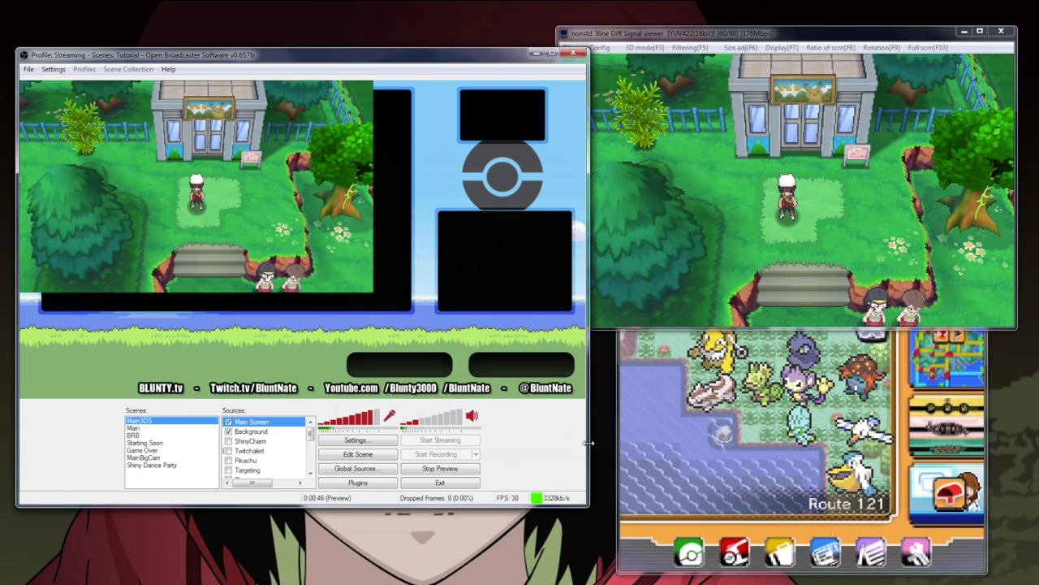
In scene editing, fit the Main Screen capture to the layout's large black frame and move it down the source order below Background.
left_click(367, 457)
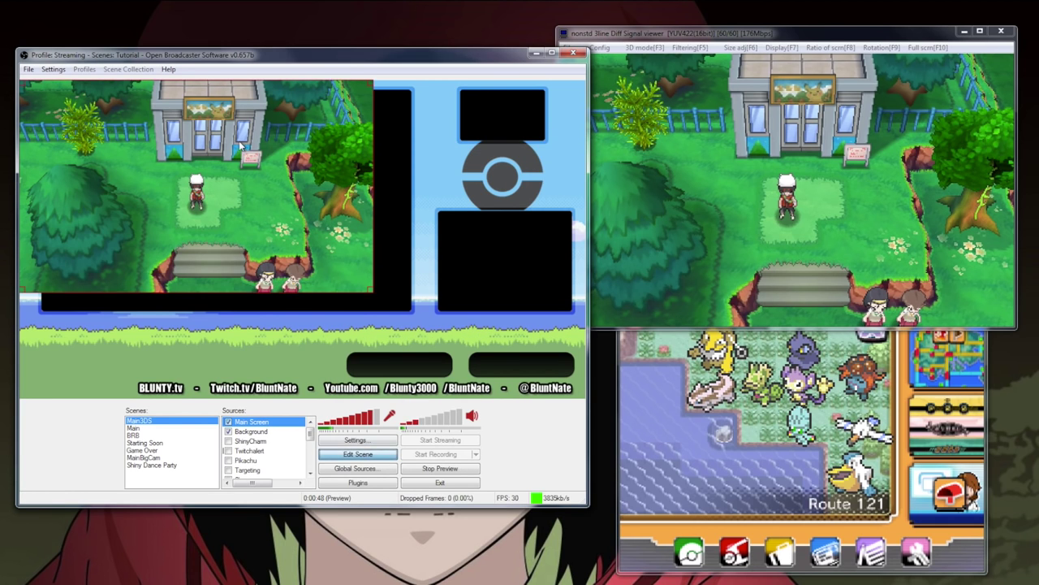
mouse_move(243, 147)
left_mouse_down()
mouse_move(277, 162)
mouse_move(259, 153)
left_mouse_up()
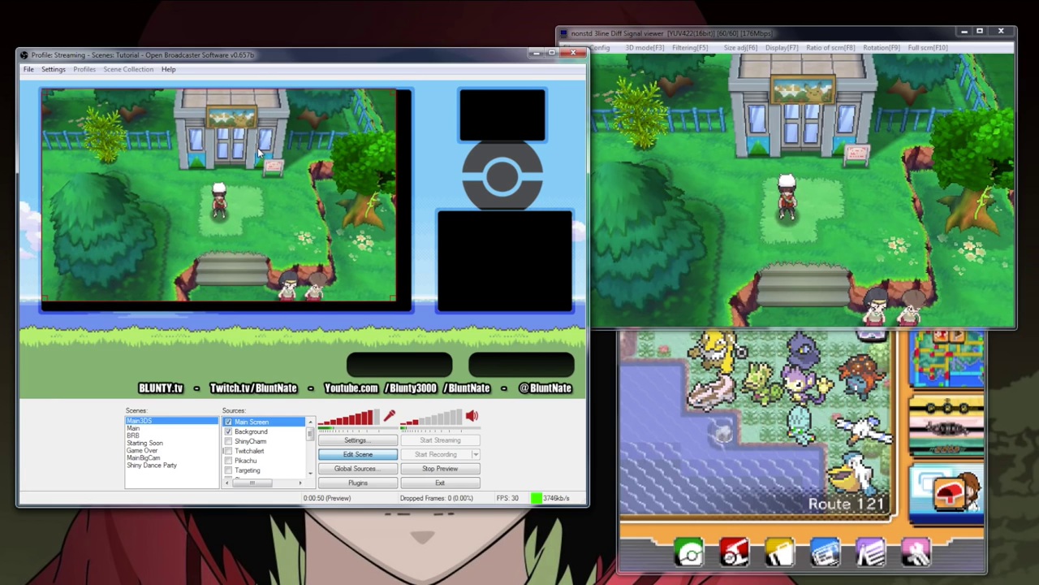
key("ctrl+Down")
key("ctrl+Down")
key("ctrl+Down")
key("ctrl+Down")
key("ctrl+Down")
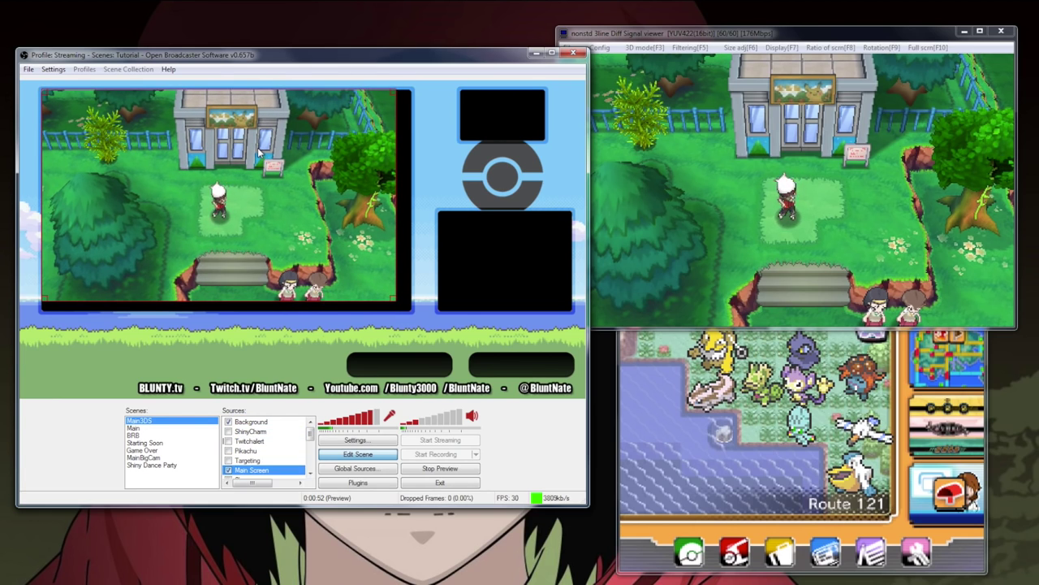
key("ctrl+Down")
key("ctrl+Down")
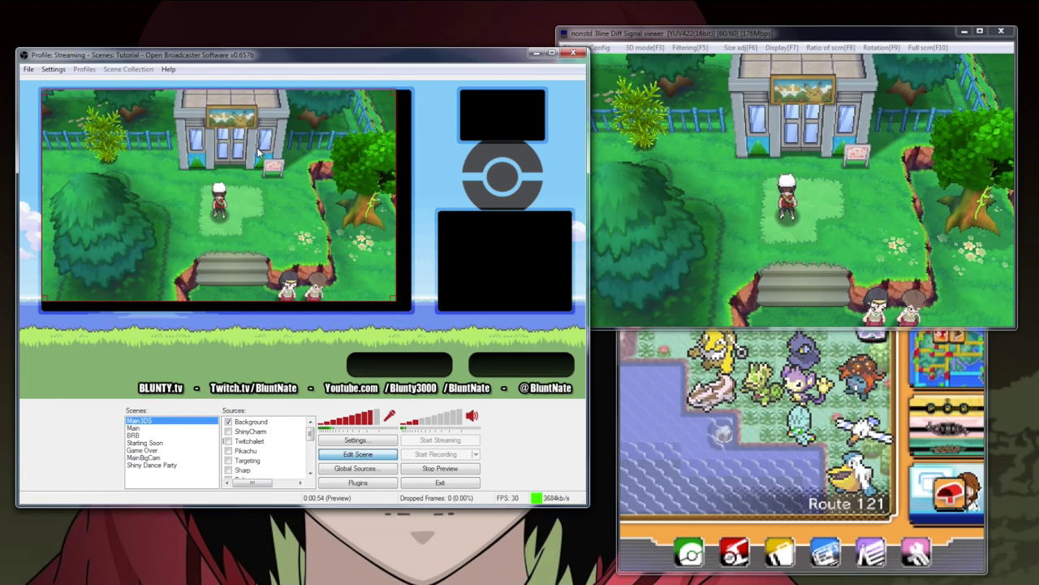
left_click_drag(391, 300, 410, 309)
Add a window capture source named Second screen to the scene.
right_click(286, 422)
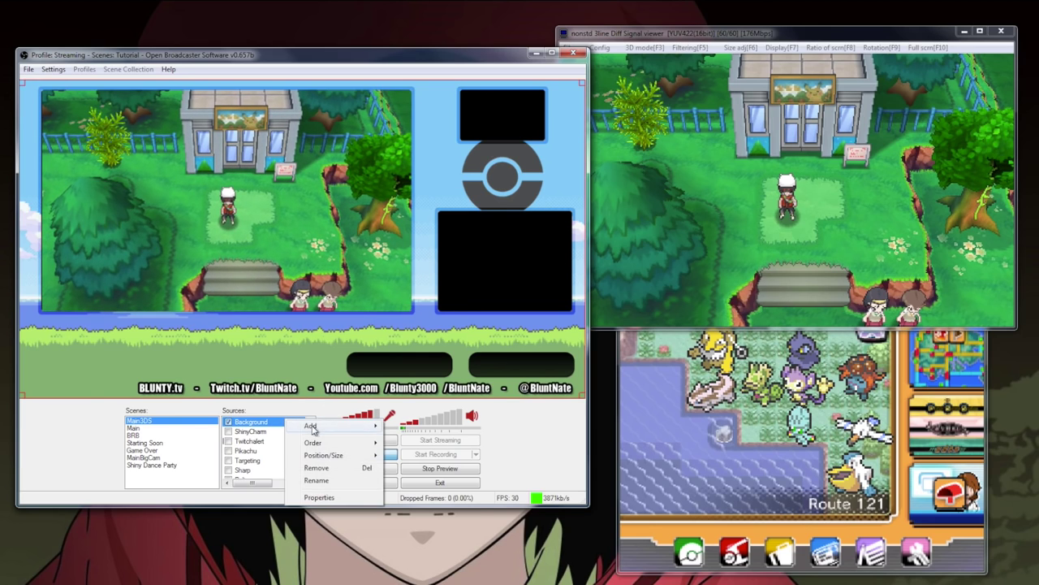
mouse_move(357, 427)
left_click(417, 426)
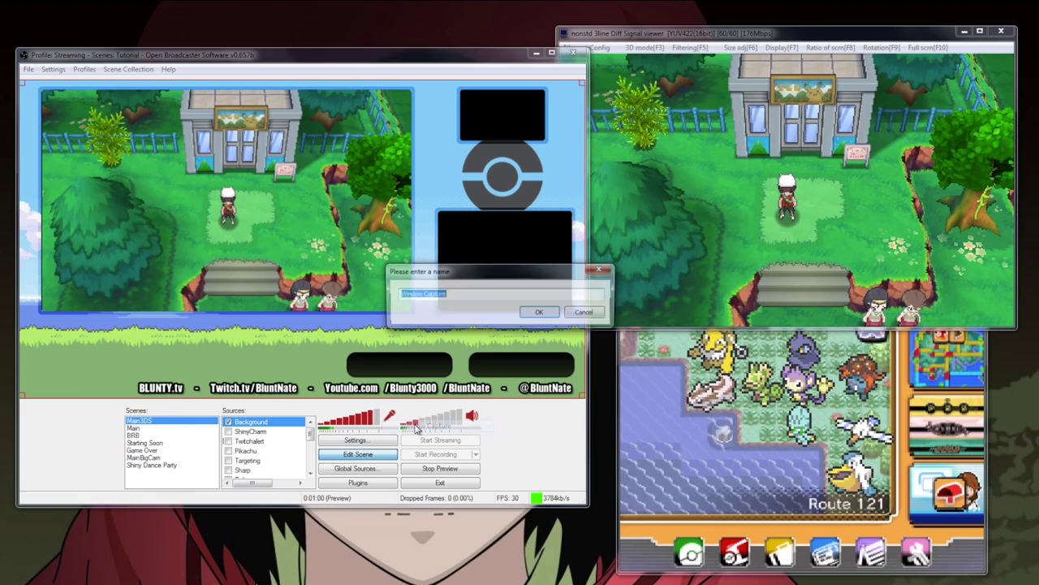
type("S")
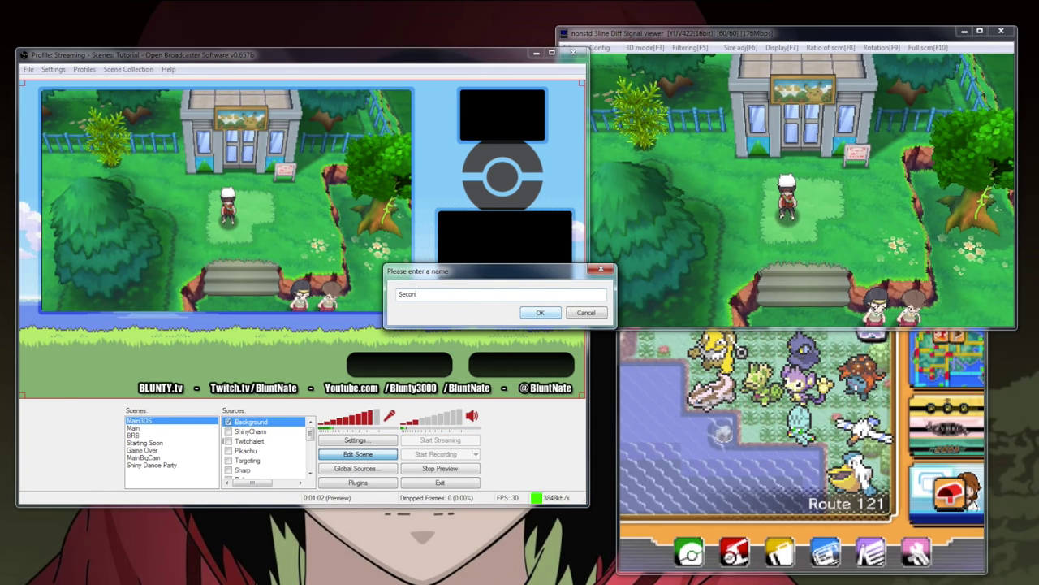
type("econd screen")
left_click(538, 312)
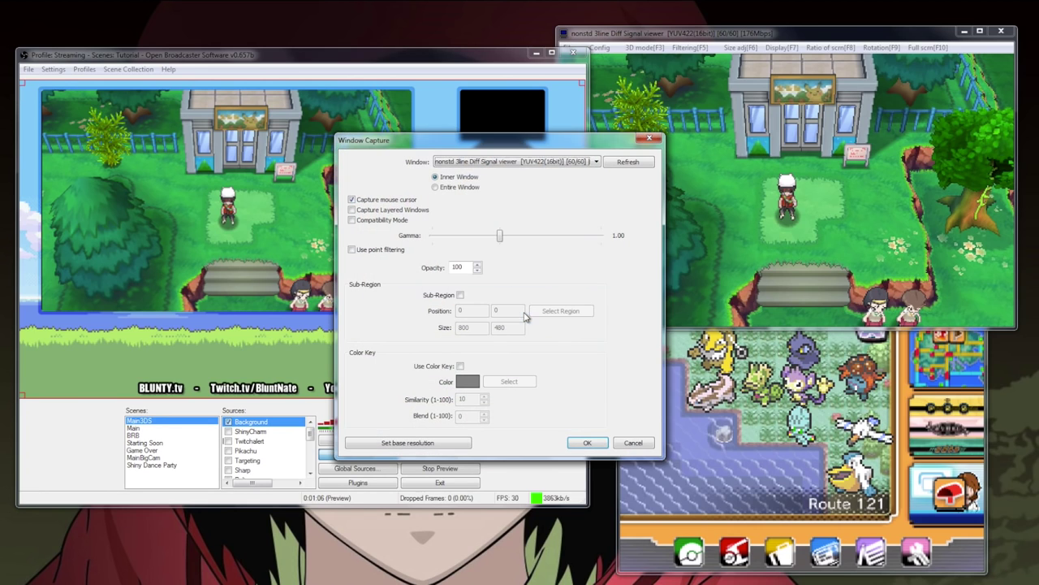
Capture the second nonstd 3line Diff Signal viewer window for Second screen, with mouse cursor capture off and Compatibility Mode on.
left_click(556, 162)
left_click(487, 179)
left_click(381, 199)
left_click(389, 221)
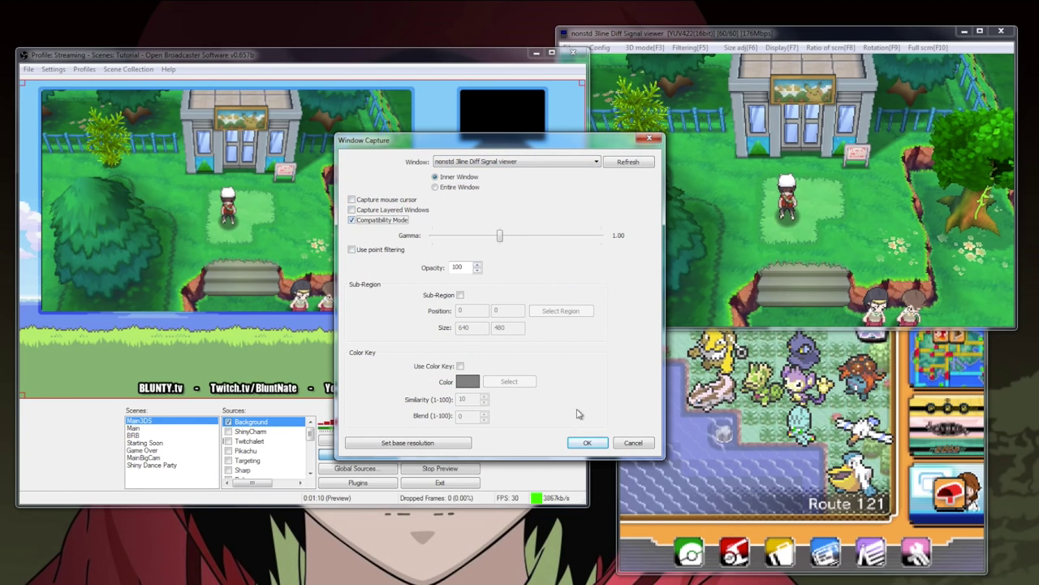
left_click(587, 443)
Fit the Second screen capture over the layout's smaller black frame beneath the Poké Ball emblem and place it below Background in the source order.
left_click_drag(182, 205, 444, 229)
left_click_drag(292, 99, 433, 207)
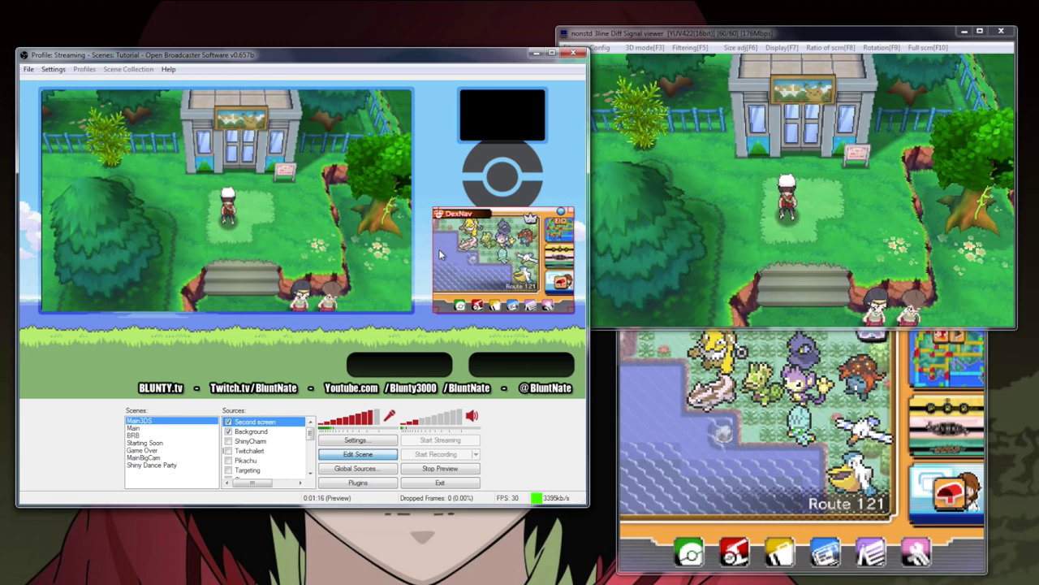
key("ctrl+Down")
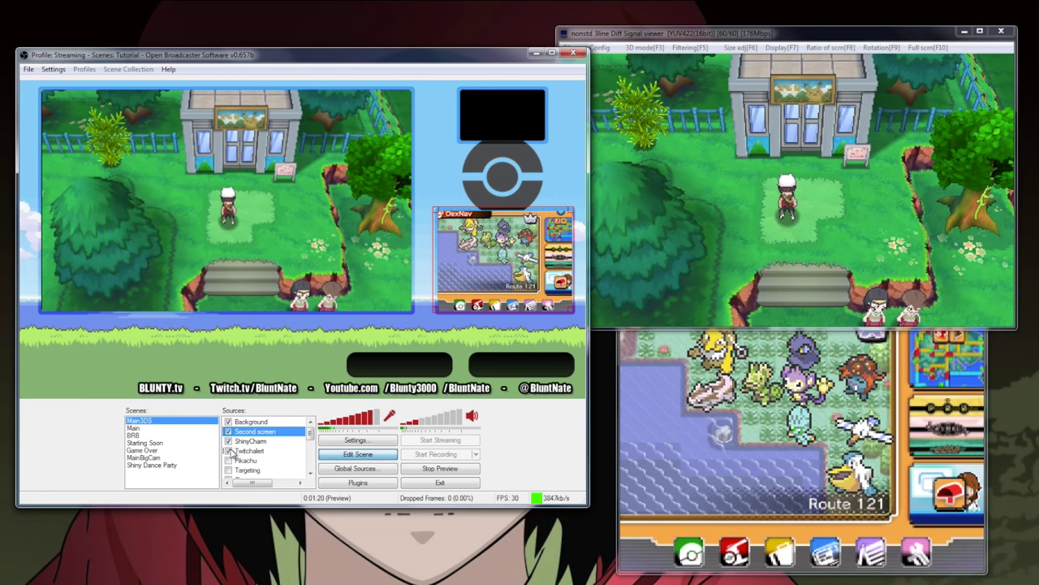
Enable the ShinyCharm, Twitchalert, Pikachu and Targeting sources in the scene.
left_click(228, 460)
left_click(228, 470)
left_click(309, 474)
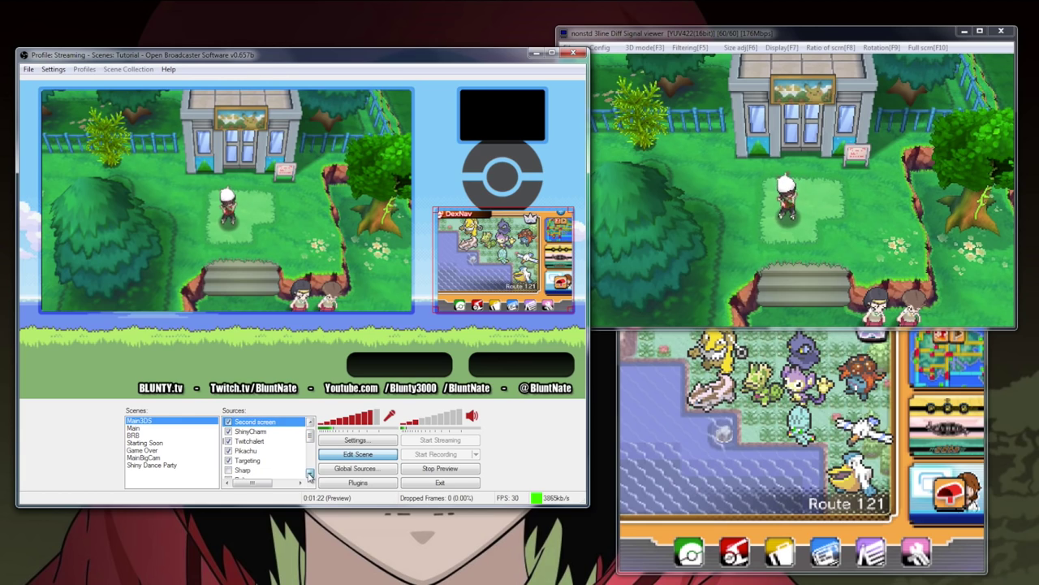
left_click(311, 421)
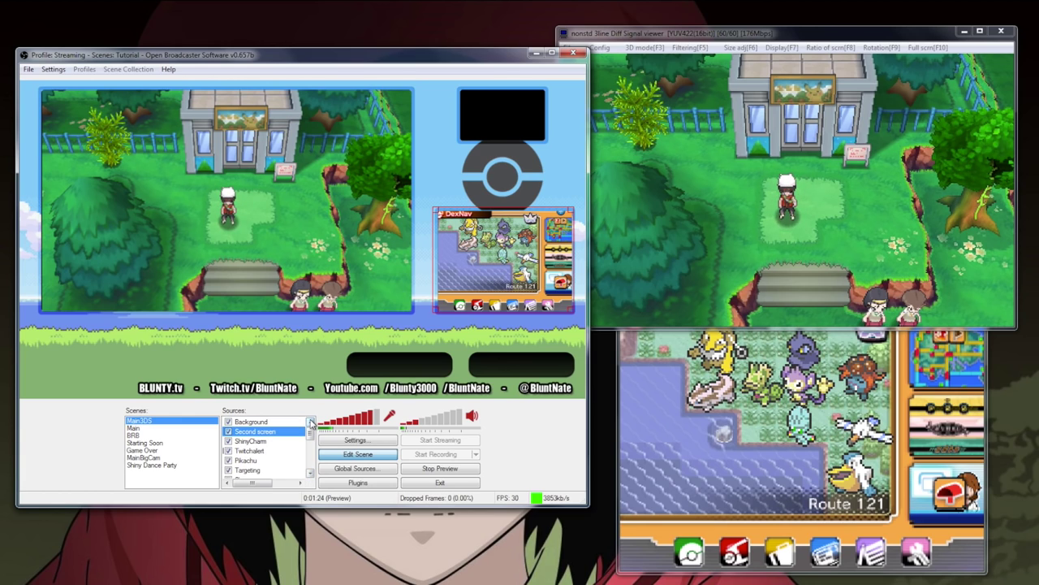
Move the Background source down the source order behind the overlay sources.
left_click(283, 422)
key("ctrl+Down")
key("ctrl+Down")
key("ctrl+Down")
key("ctrl+Down")
key("ctrl+Down")
key("ctrl+Down")
key("ctrl+Down")
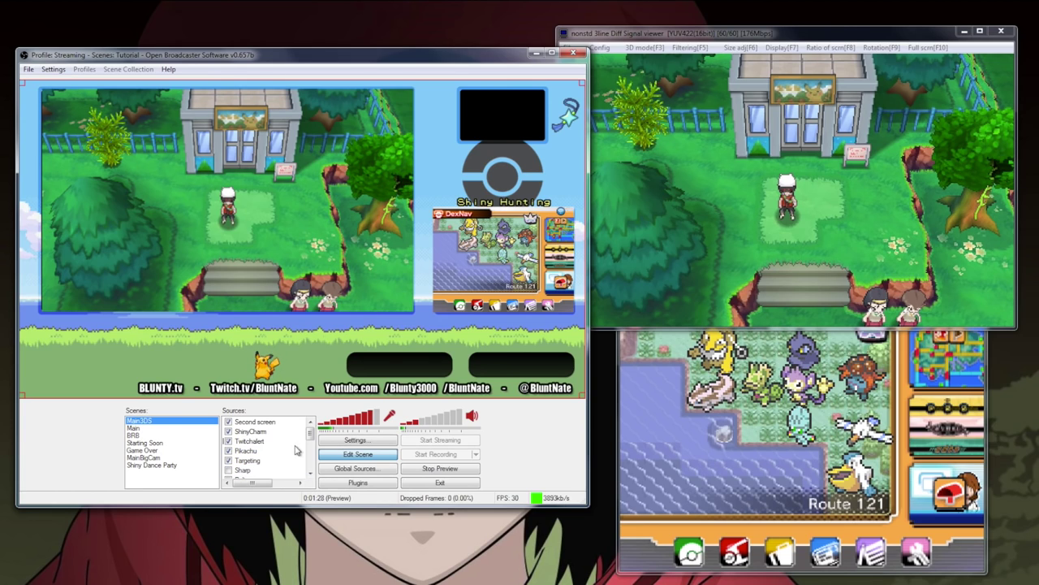
Enable the Sharp, Reli, Zoura and Zig sources.
scroll(296, 454, "down", 1)
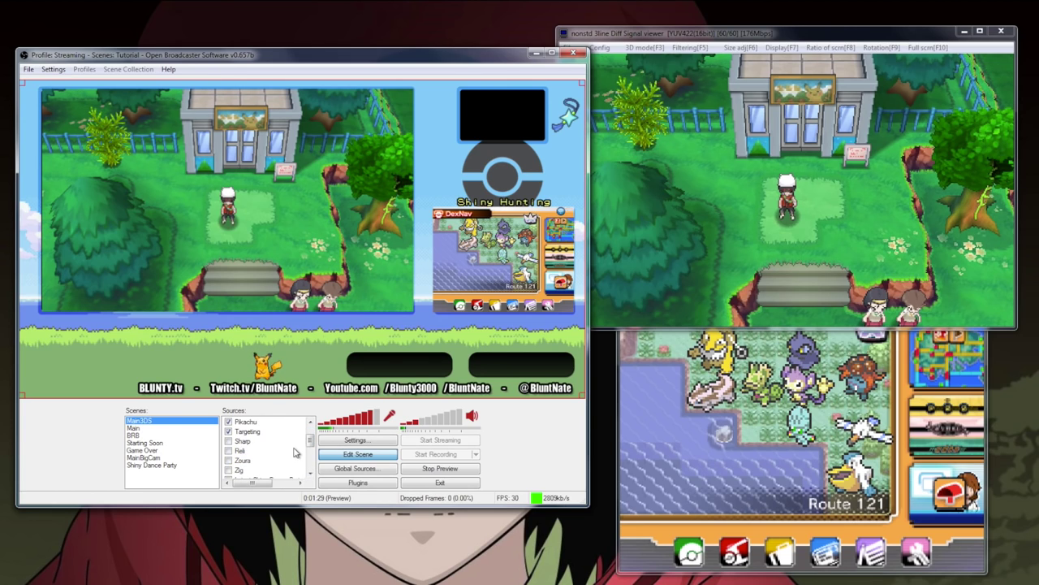
left_click(228, 441)
left_click(228, 450)
left_click(228, 461)
left_click(228, 471)
Enable the Latest Shiny Dance Party, RecentTip, TOPTIP, BG, NoCam and Cam sources.
scroll(234, 471, "down", 2)
left_click(228, 431)
left_click(228, 440)
left_click(228, 451)
left_click(228, 460)
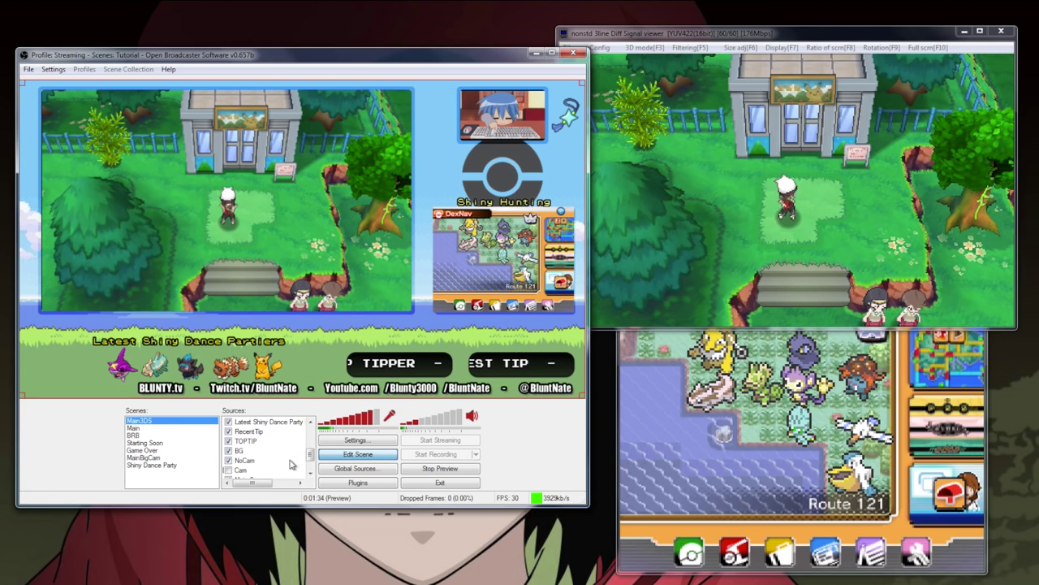
scroll(292, 463, "down", 1)
left_click(228, 469)
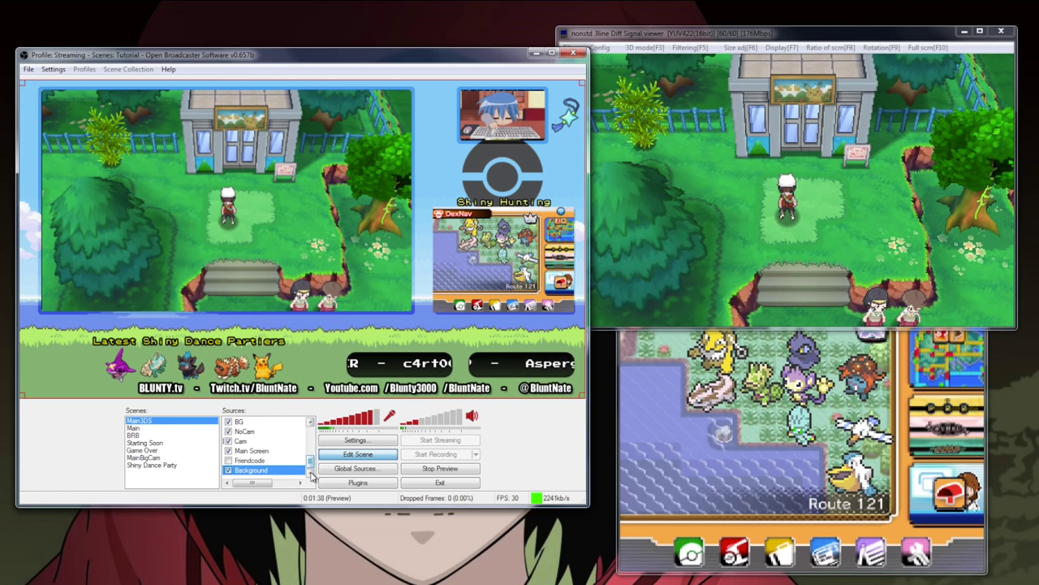
Move the NoCam source below Cam in the source order so the webcam covers the placeholder image.
mouse_move(311, 475)
left_mouse_down()
mouse_move(311, 431)
mouse_move(311, 461)
left_mouse_up()
left_click(229, 441)
left_click(239, 432)
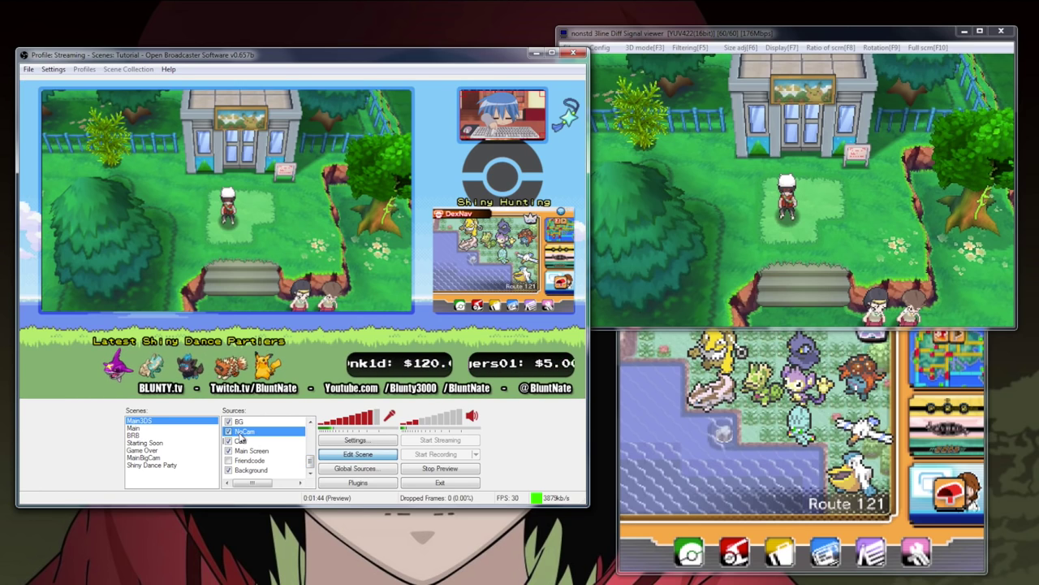
left_click_drag(240, 437, 240, 440)
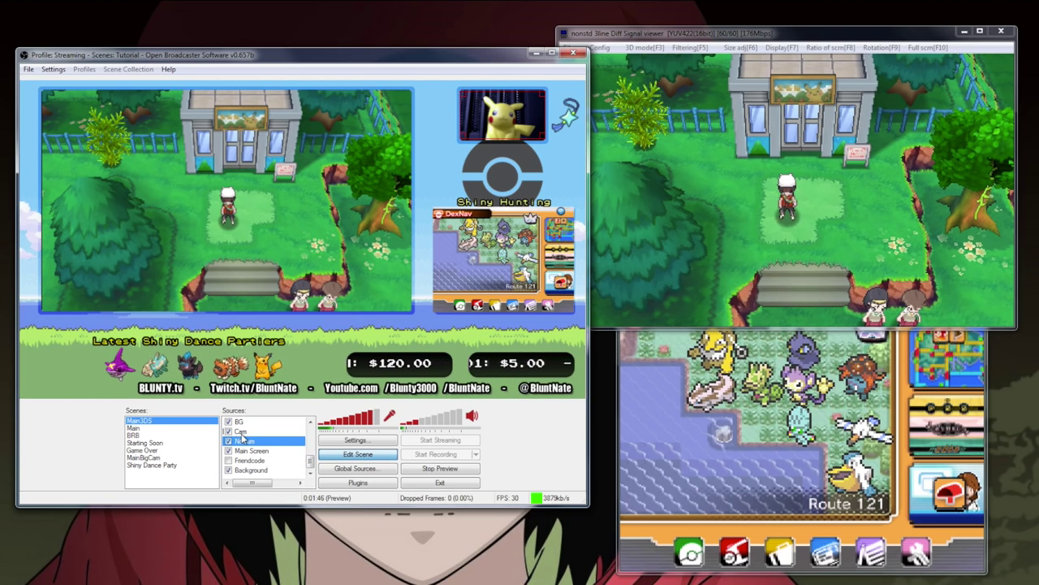
left_click_drag(311, 466, 312, 434)
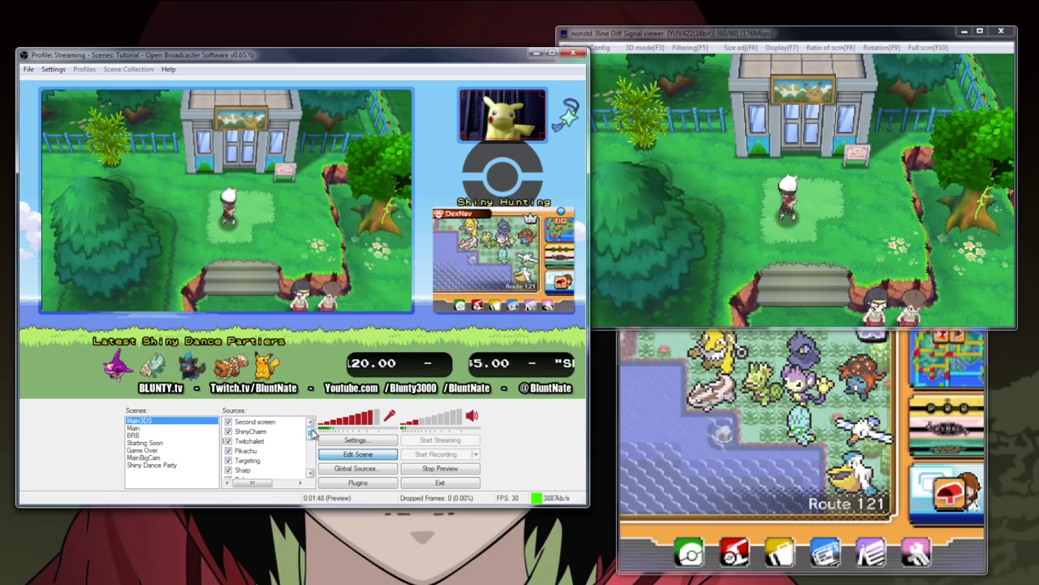